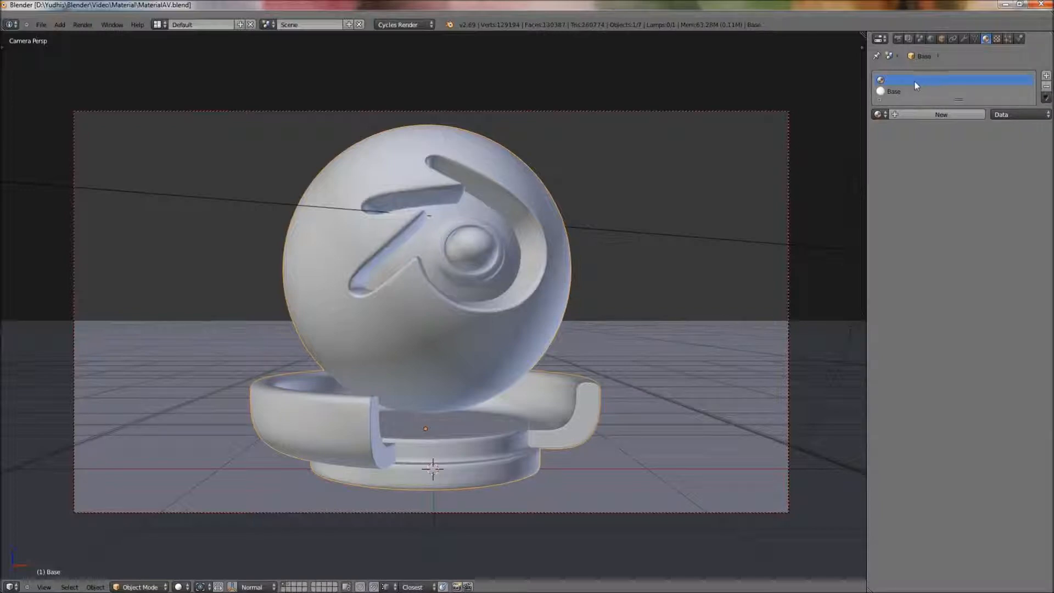
- Examine the scene around the model, including the backdrop, the light planes and the Fill plane's emission material, and return to the camera view
{"action": "scroll", "coordinate": [680, 131], "scroll_direction": "down", "scroll_amount": 3}
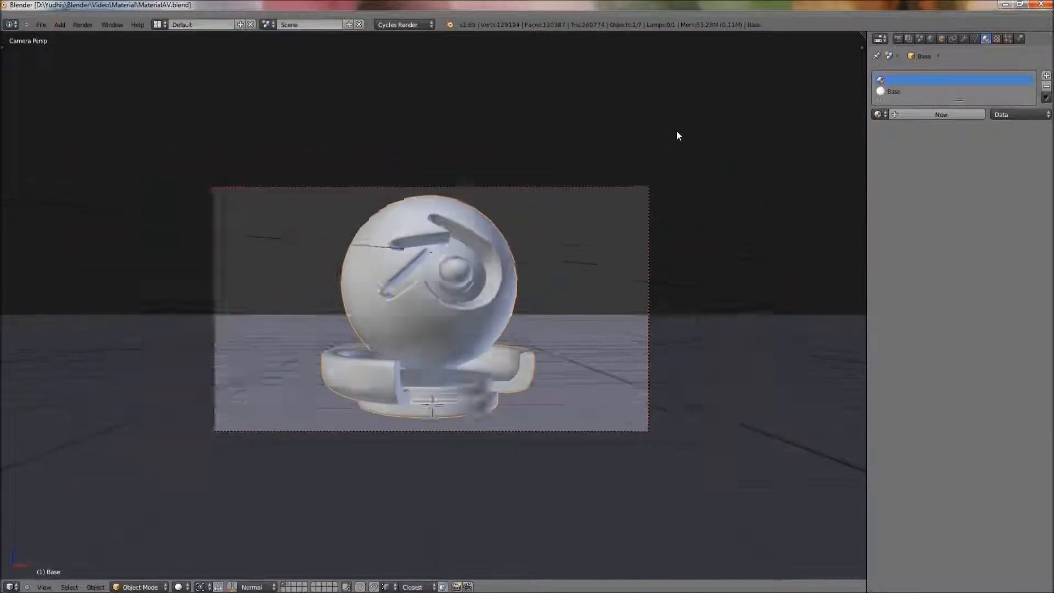
{"action": "middle_click_drag", "start_coordinate": [676, 132], "coordinate": [447, 250]}
{"action": "scroll", "coordinate": [446, 193], "scroll_direction": "down", "scroll_amount": 9}
{"action": "right_click", "coordinate": [457, 299]}
{"action": "middle_click_drag", "start_coordinate": [457, 301], "coordinate": [482, 323]}
{"action": "right_click", "coordinate": [386, 167]}
{"action": "right_click", "coordinate": [234, 209]}
{"action": "middle_click_drag", "start_coordinate": [404, 291], "coordinate": [771, 277]}
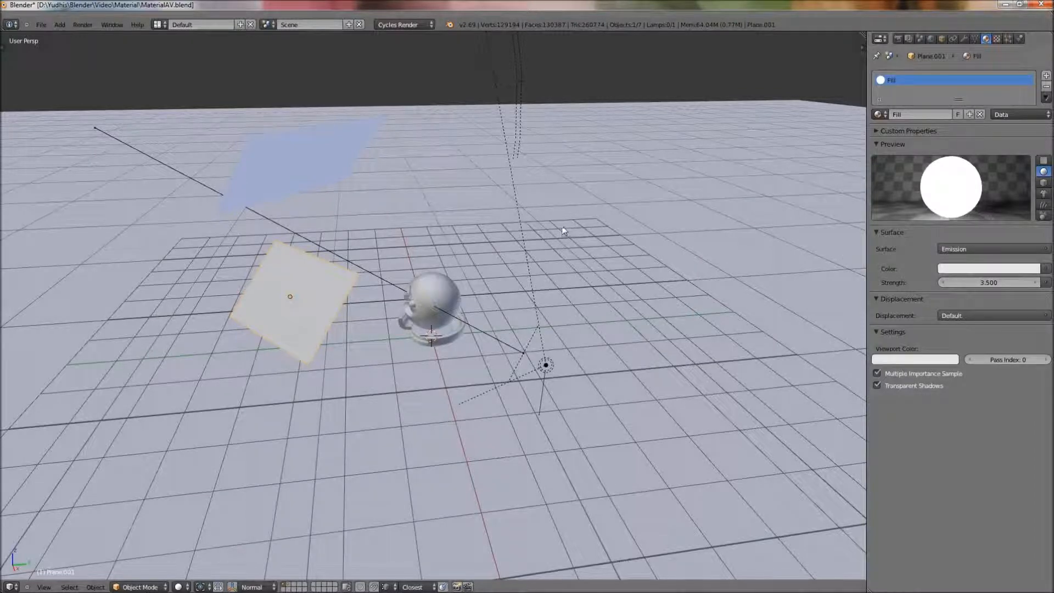
{"action": "key", "text": "KP_0"}
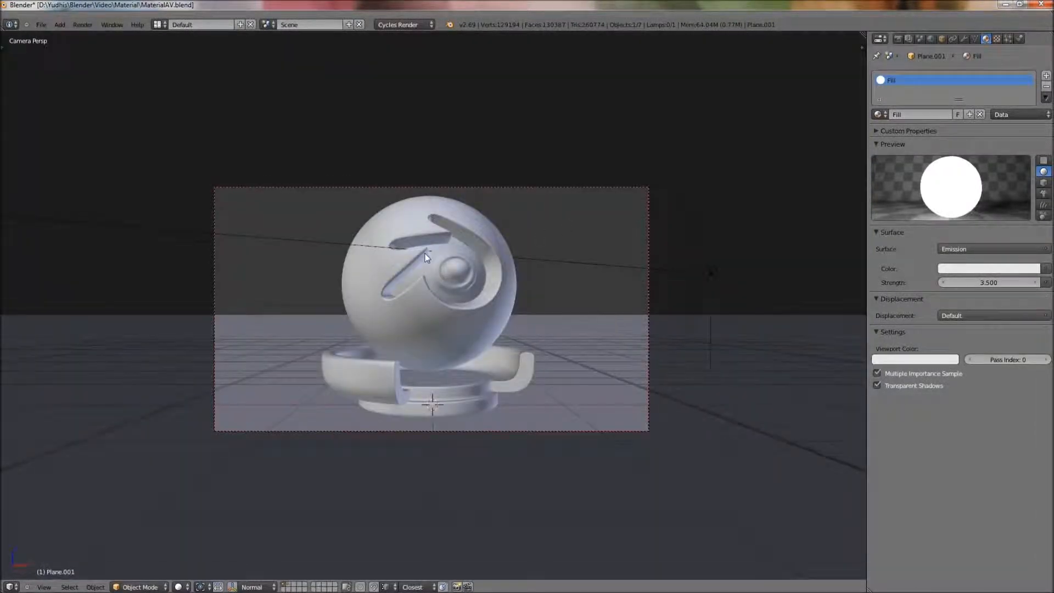
- Select the Base model, enlarge its material slot list and compare the empty slot with the Base slot
{"action": "right_click", "coordinate": [455, 232]}
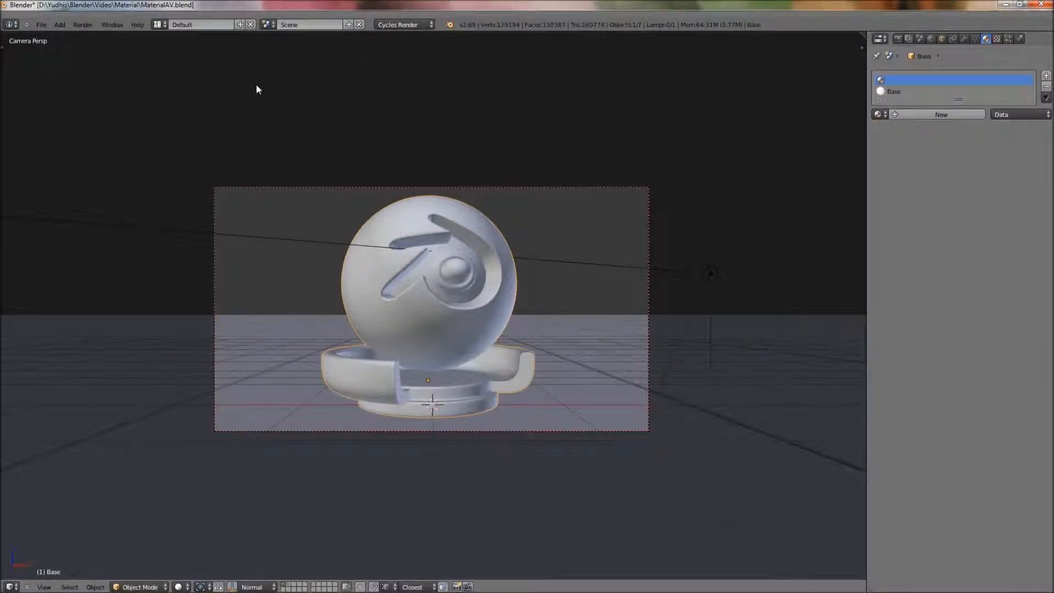
{"action": "left_click", "coordinate": [888, 92]}
{"action": "left_click_drag", "start_coordinate": [959, 99], "coordinate": [960, 138]}
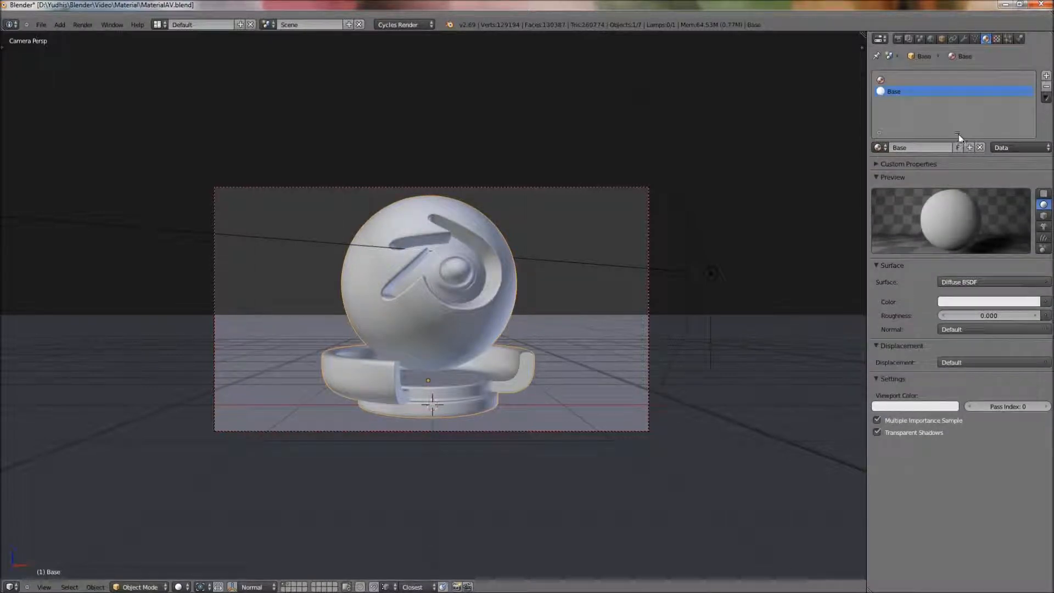
{"action": "scroll", "coordinate": [960, 117], "scroll_direction": "down", "scroll_amount": 2, "text": "shift"}
{"action": "scroll", "coordinate": [967, 107], "scroll_direction": "up", "scroll_amount": 2, "text": "shift"}
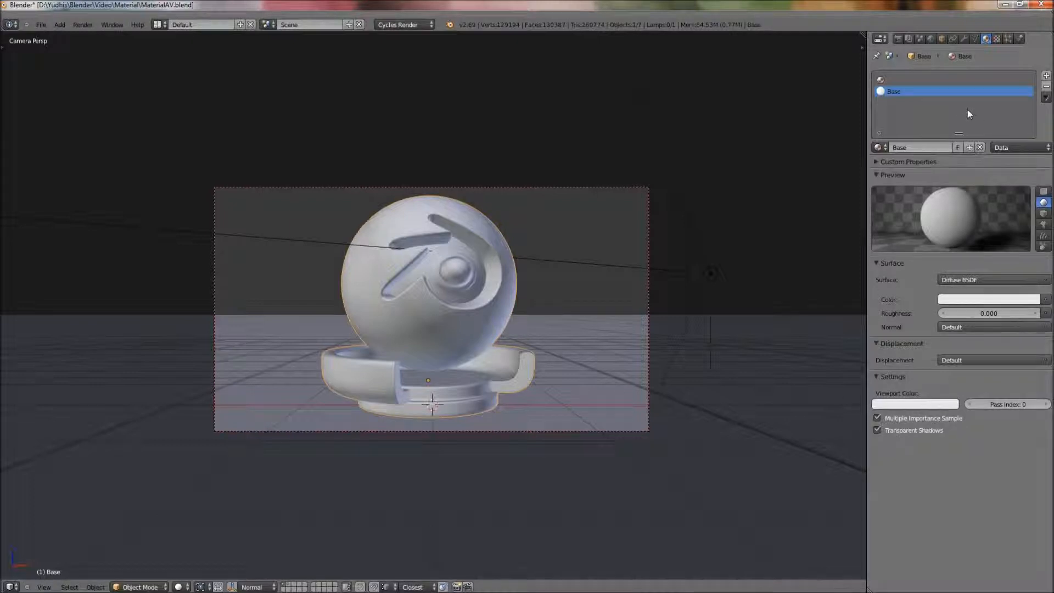
{"action": "scroll", "coordinate": [960, 132], "scroll_direction": "down", "scroll_amount": 2, "text": "shift"}
{"action": "left_click_drag", "start_coordinate": [960, 154], "coordinate": [962, 123]}
{"action": "left_click", "coordinate": [915, 82]}
{"action": "left_click", "coordinate": [919, 93]}
{"action": "left_click", "coordinate": [921, 82]}
{"action": "left_click", "coordinate": [921, 92]}
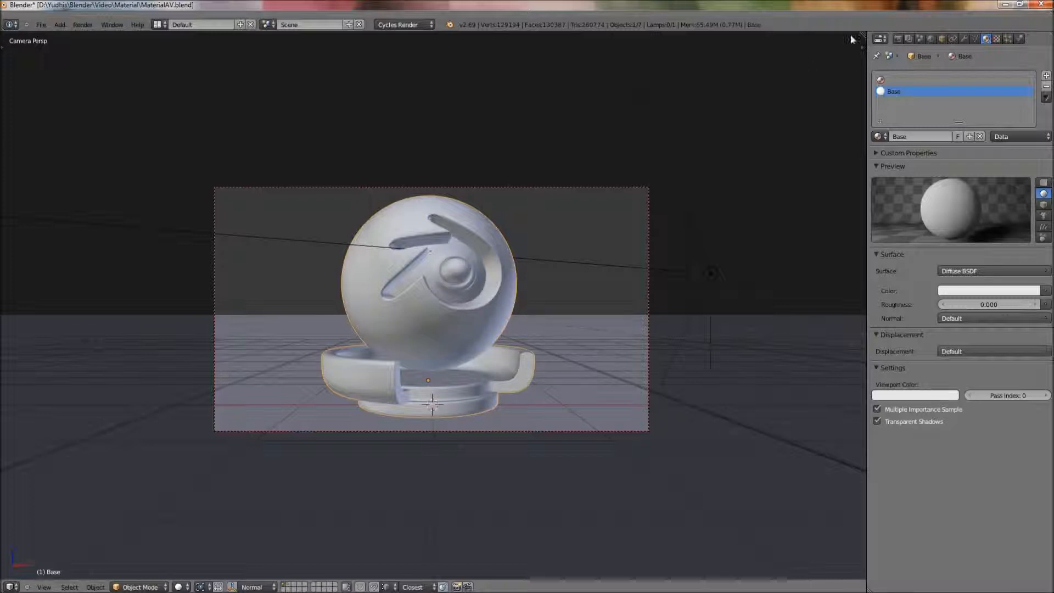
- Create a new material in the model's empty slot and name it MaterialShowcase
{"action": "left_click", "coordinate": [930, 82]}
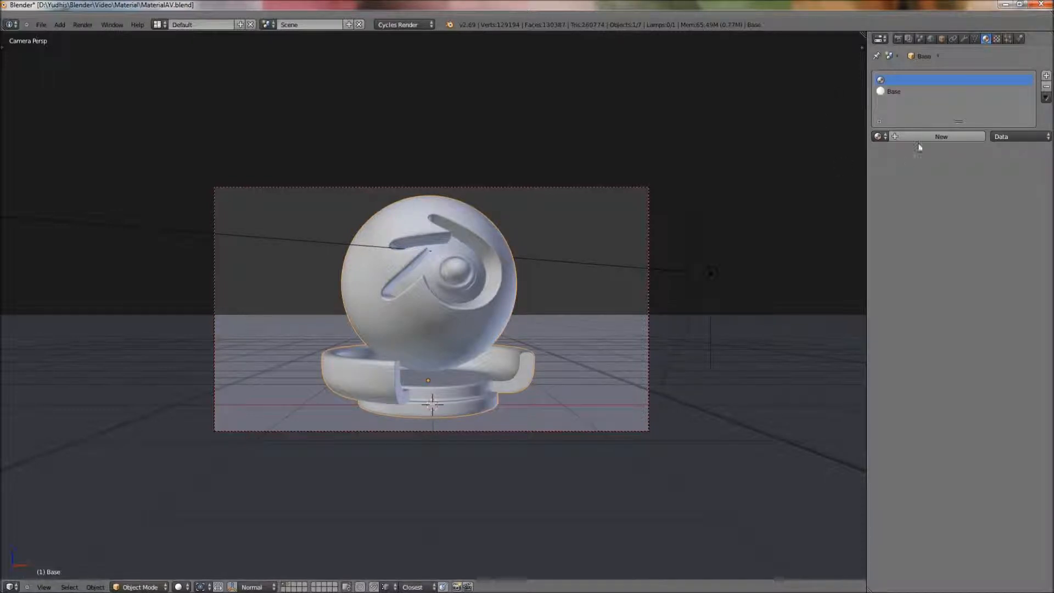
{"action": "left_click", "coordinate": [923, 138]}
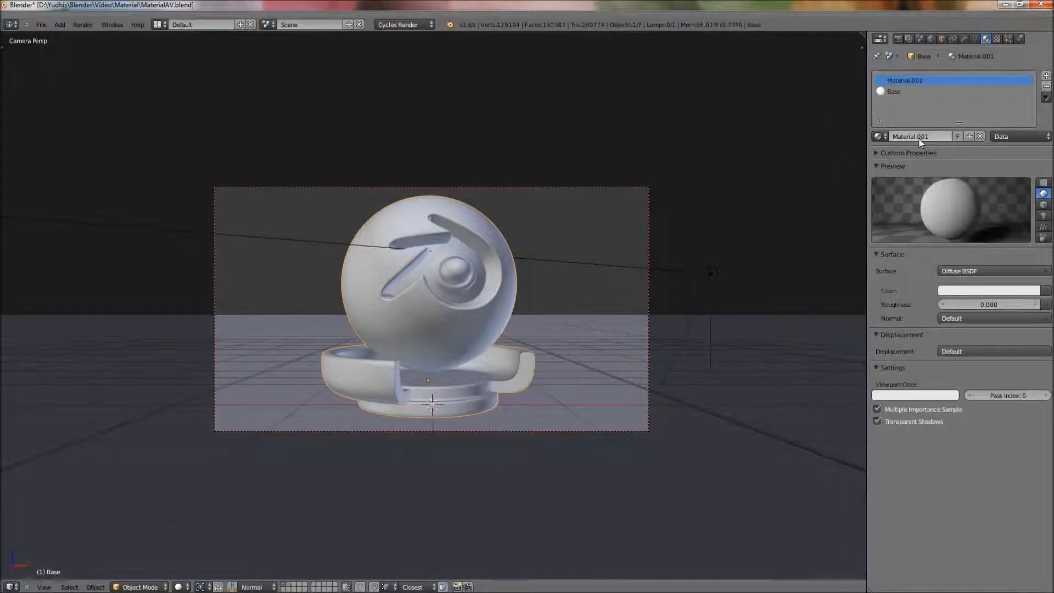
{"action": "left_click", "coordinate": [919, 138]}
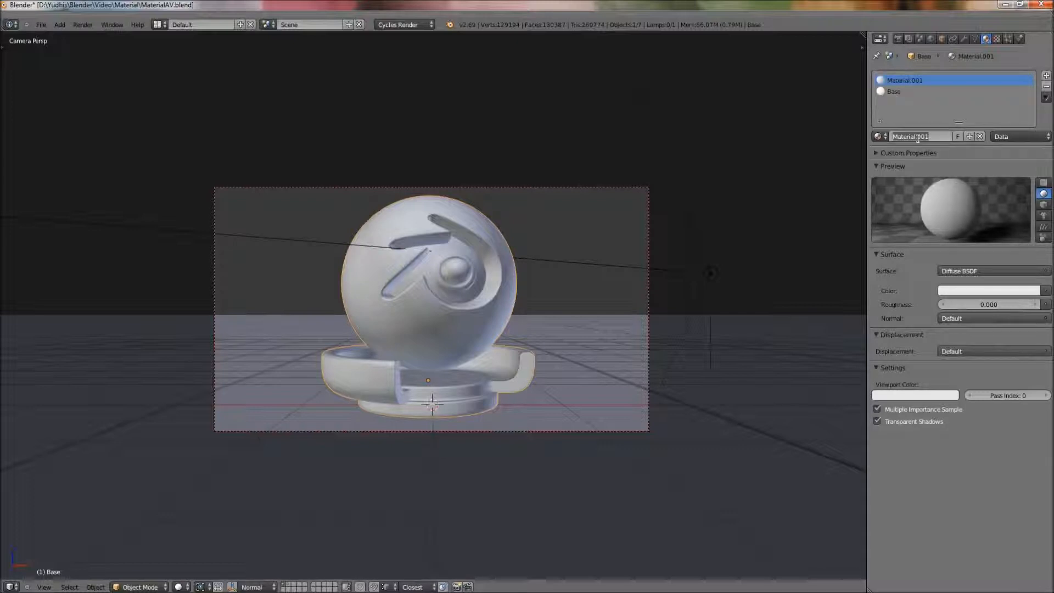
{"action": "type", "text": "Meterial noase"}
{"action": "key", "text": "Return"}
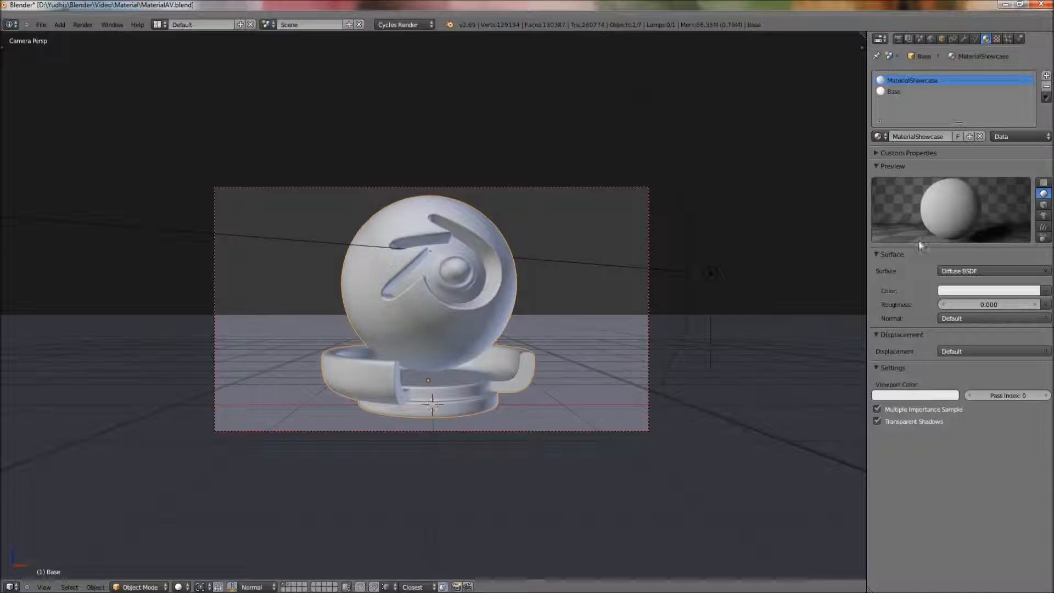
- Switch the viewport shading to Rendered, check the render sampling settings and return to the material settings
{"action": "left_click", "coordinate": [962, 291]}
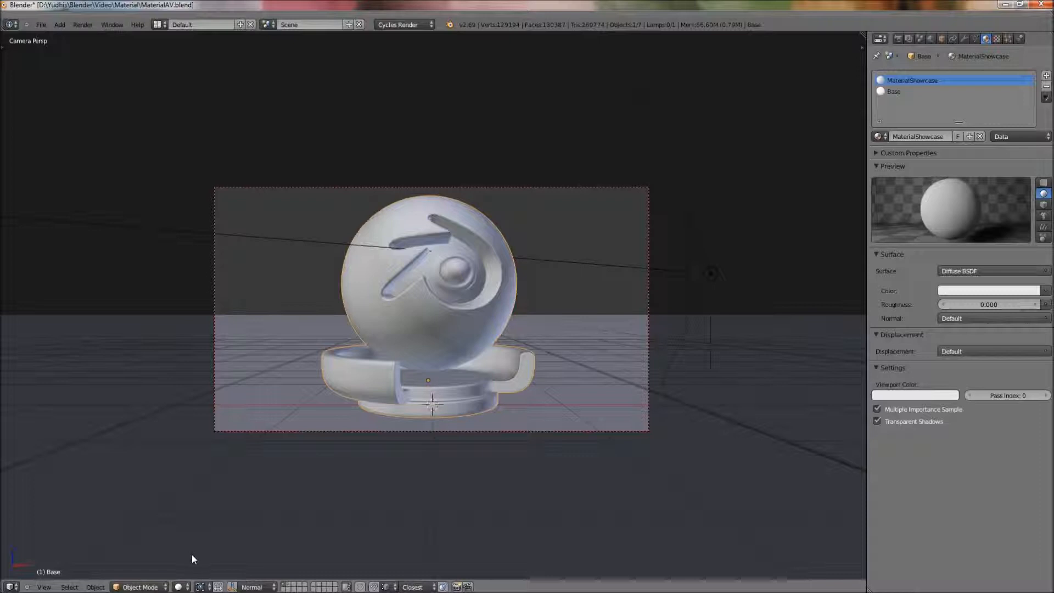
{"action": "left_click", "coordinate": [183, 587]}
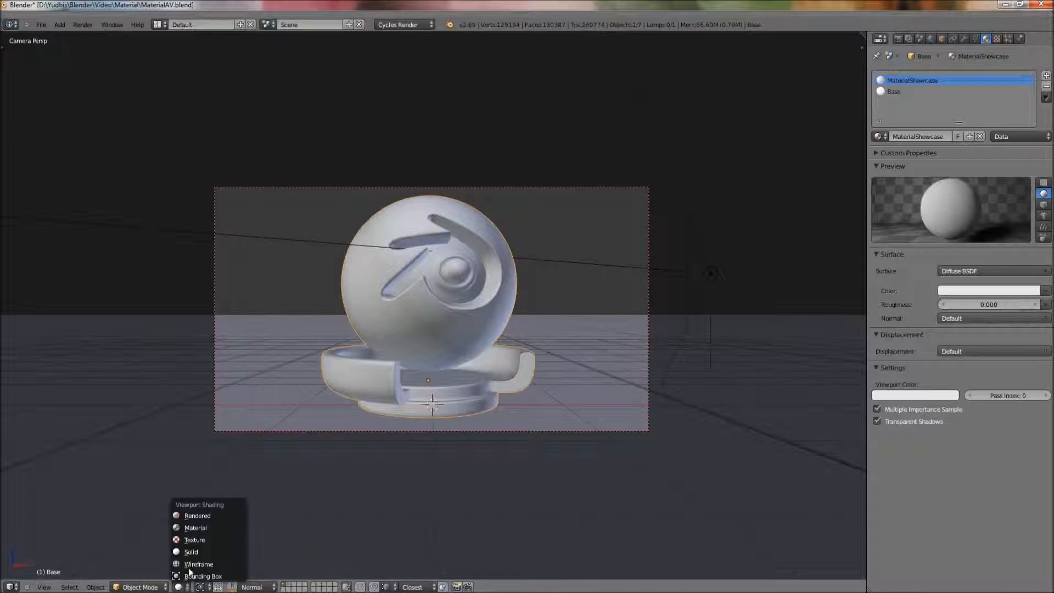
{"action": "left_click", "coordinate": [196, 515]}
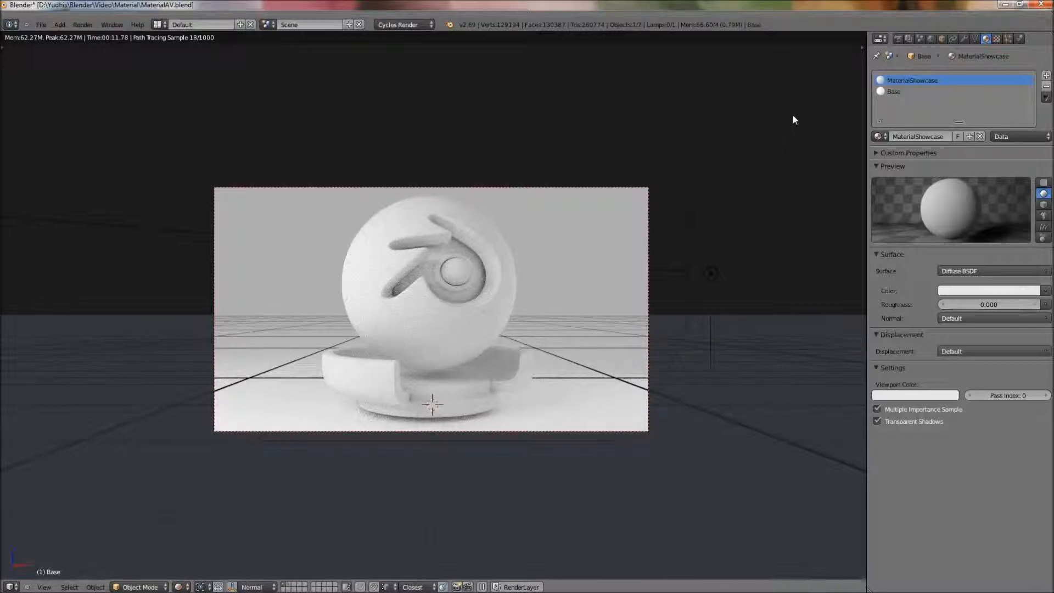
{"action": "left_click", "coordinate": [899, 39]}
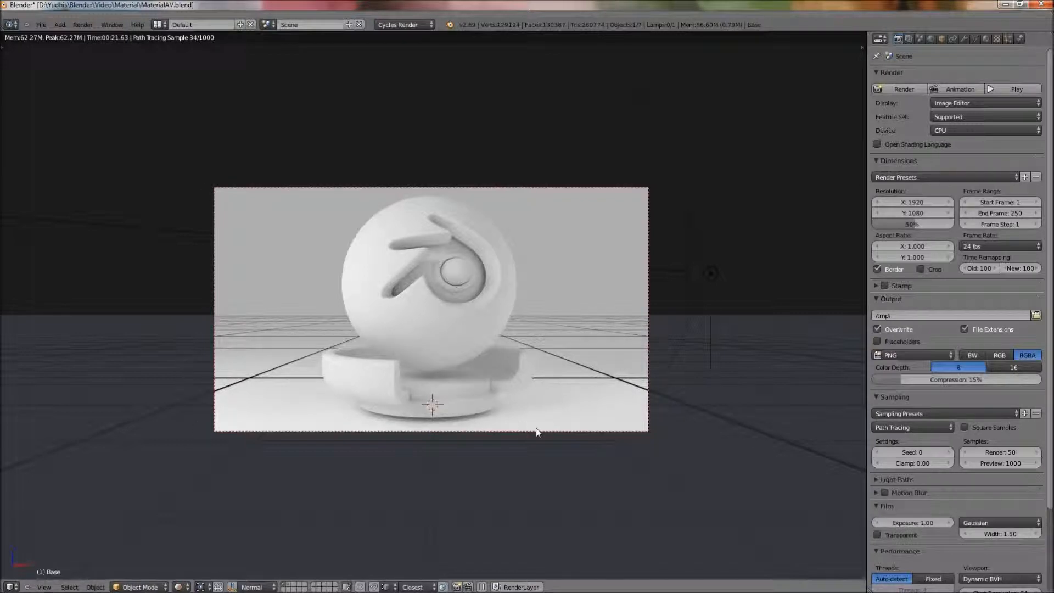
{"action": "left_click", "coordinate": [987, 38]}
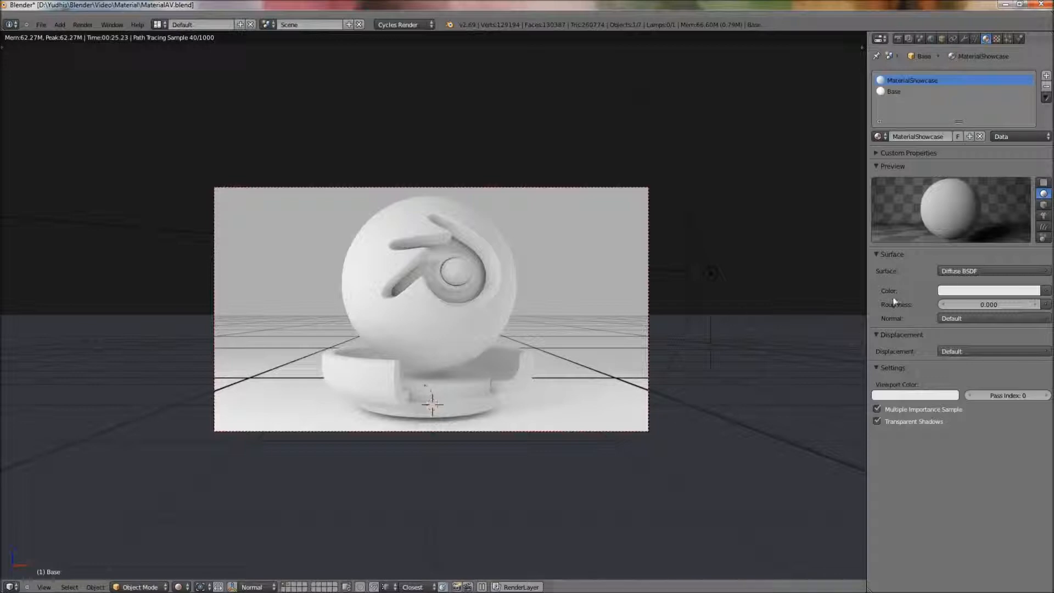
- Change the diffuse colour of MaterialShowcase to turquoise green and finally to a saturated blue (R 0.000, G 0.174, B 0.800)
{"action": "left_click", "coordinate": [982, 295]}
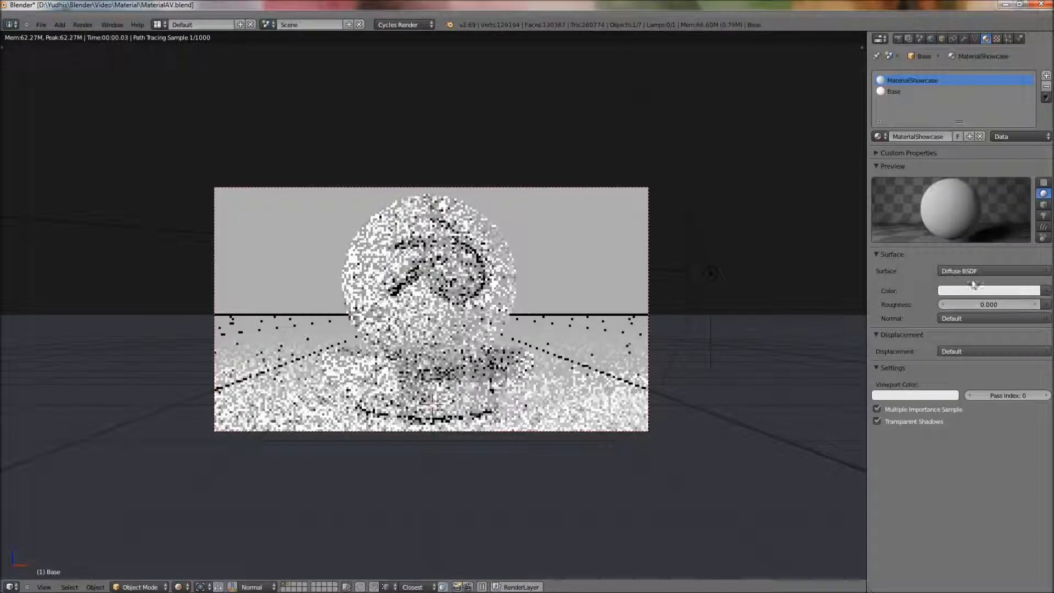
{"action": "left_click", "coordinate": [982, 293]}
{"action": "mouse_move", "coordinate": [983, 172]}
{"action": "left_mouse_down"}
{"action": "mouse_move", "coordinate": [982, 193]}
{"action": "mouse_move", "coordinate": [966, 187]}
{"action": "mouse_move", "coordinate": [968, 153]}
{"action": "left_mouse_up"}
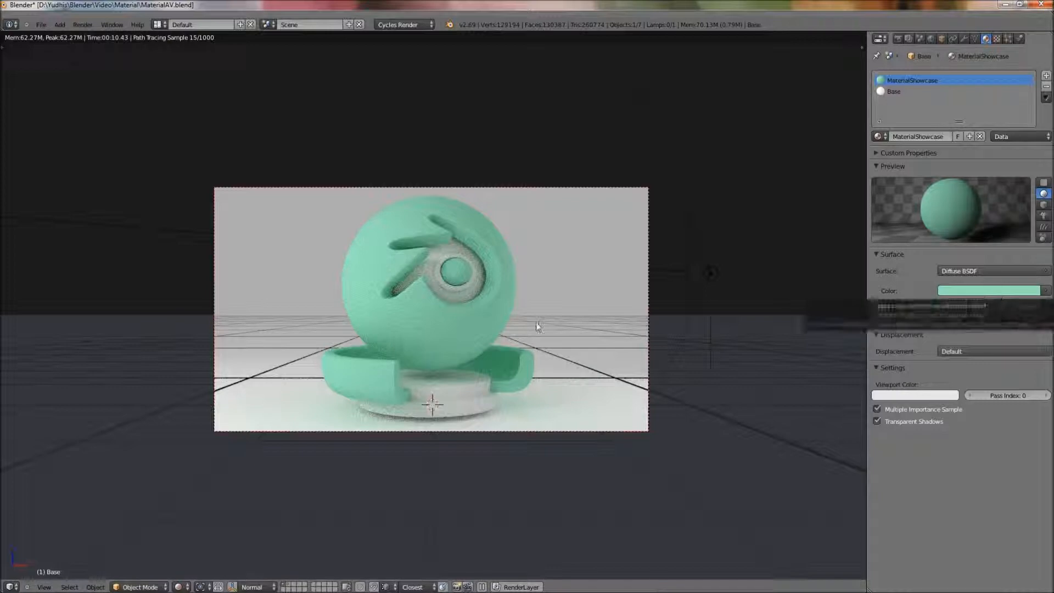
{"action": "left_click", "coordinate": [961, 294]}
{"action": "left_click_drag", "start_coordinate": [989, 182], "coordinate": [1012, 143]}
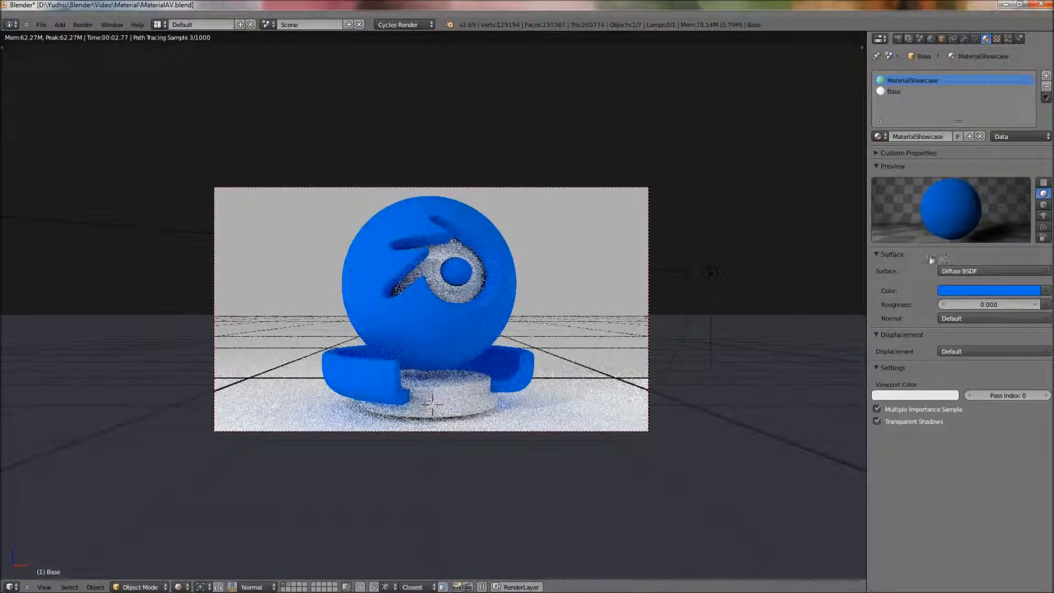
- Switch the MaterialShowcase surface shader to Transparent BSDF and darken its colour to black
{"action": "left_click", "coordinate": [953, 270]}
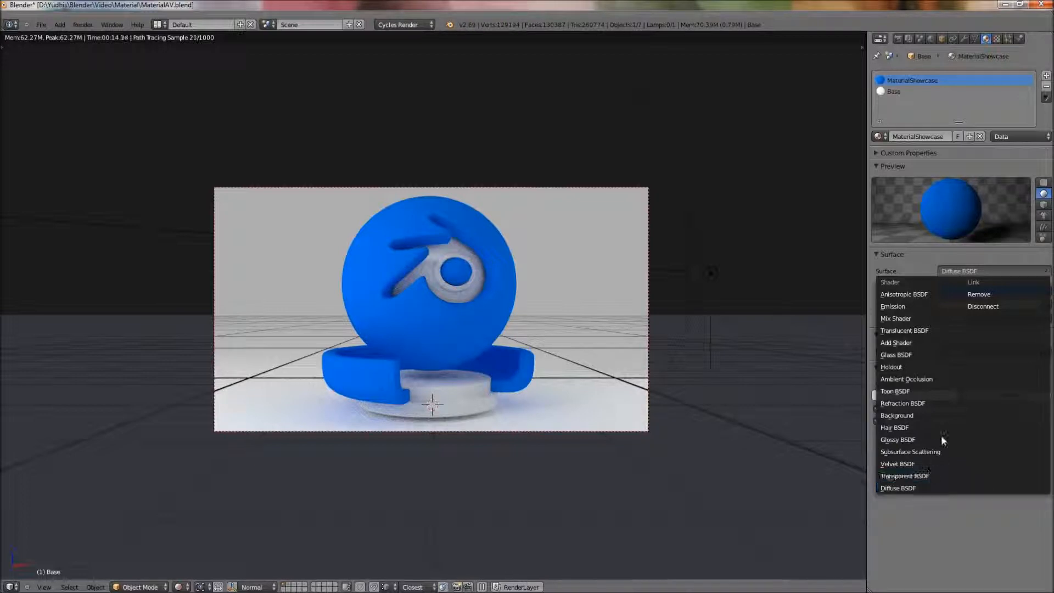
{"action": "left_click", "coordinate": [941, 479]}
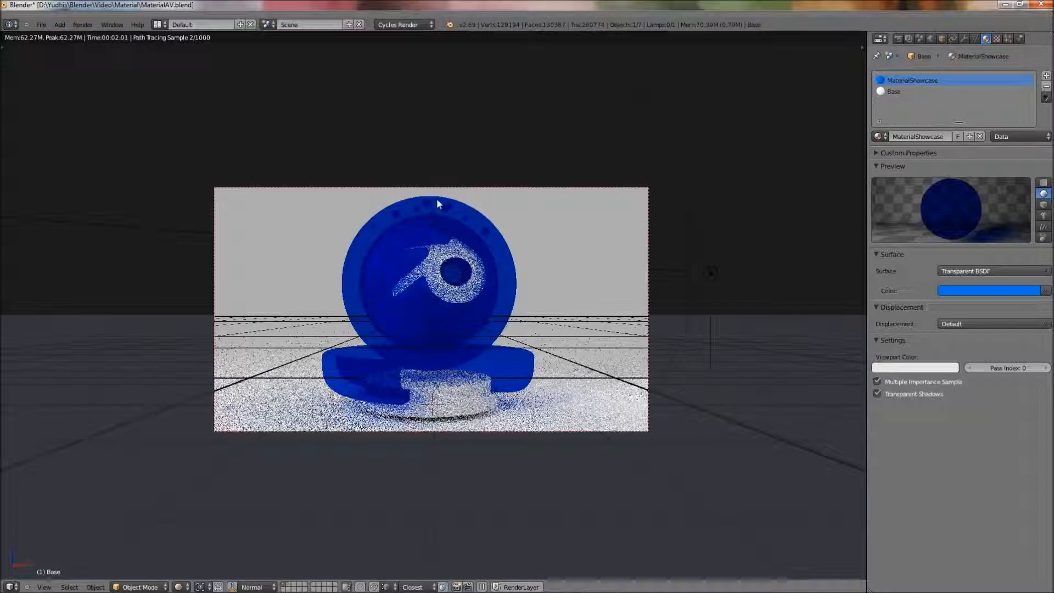
{"action": "scroll", "coordinate": [436, 198], "scroll_direction": "up", "scroll_amount": 2}
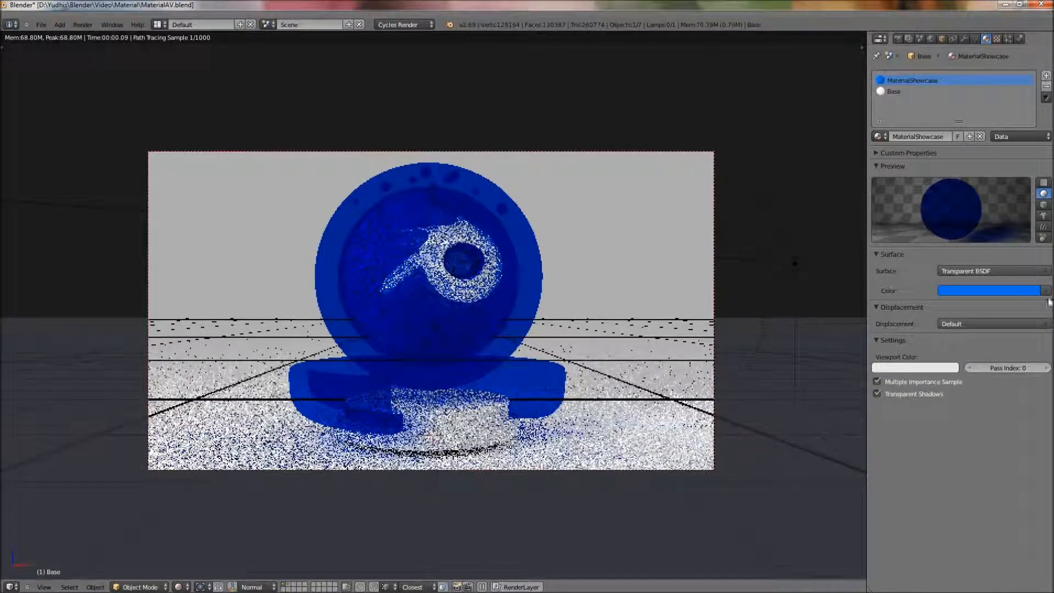
{"action": "left_click", "coordinate": [996, 290]}
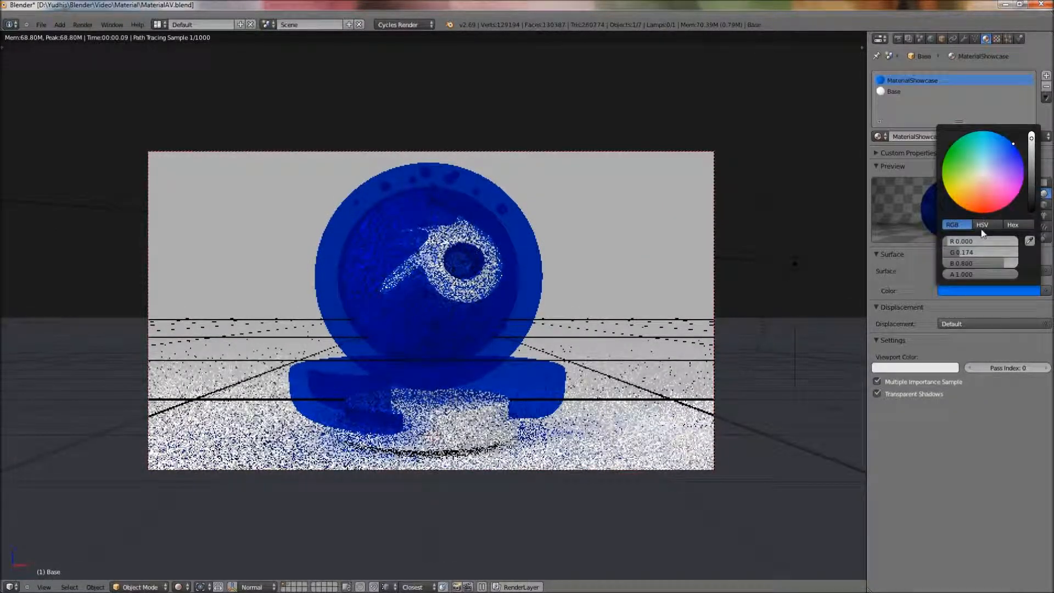
{"action": "left_click_drag", "start_coordinate": [1031, 138], "coordinate": [1032, 211]}
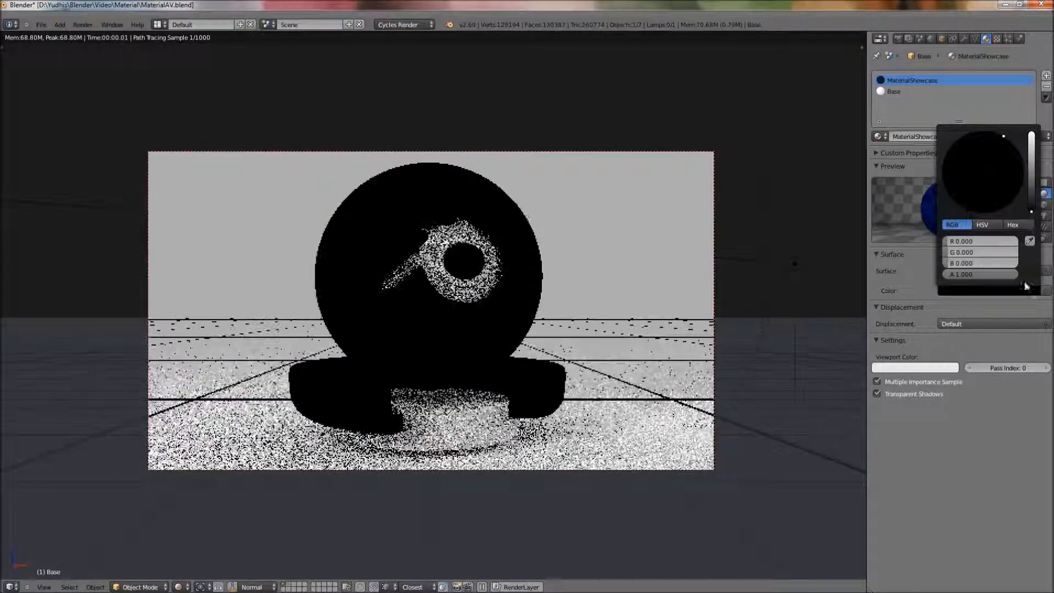
- Brighten the transparent shader's colour to pure white, with R, G and B at 1.000
{"action": "left_click", "coordinate": [1013, 289]}
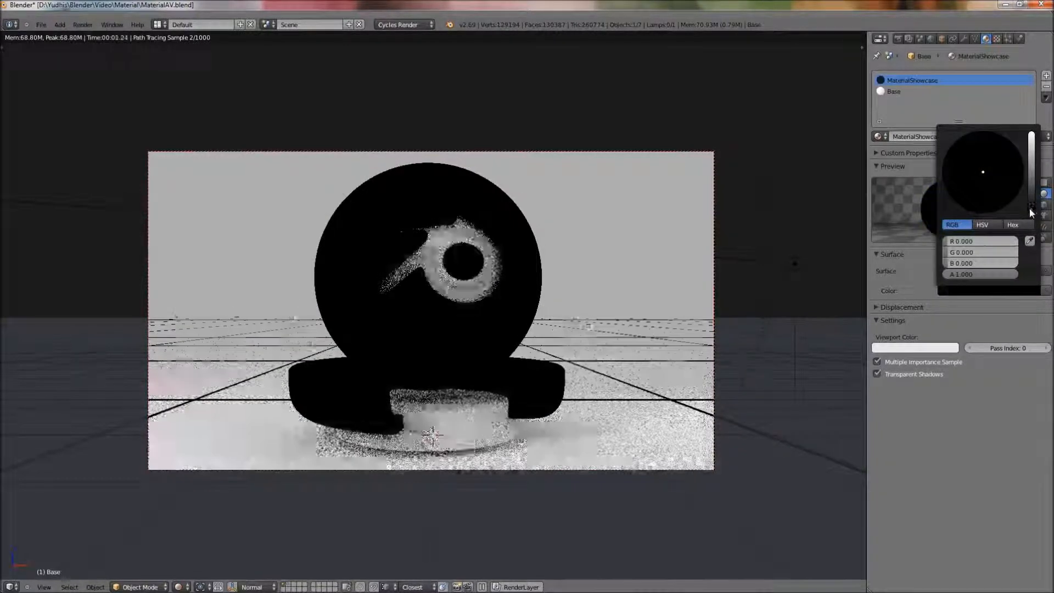
{"action": "left_click_drag", "start_coordinate": [1031, 208], "coordinate": [1032, 134]}
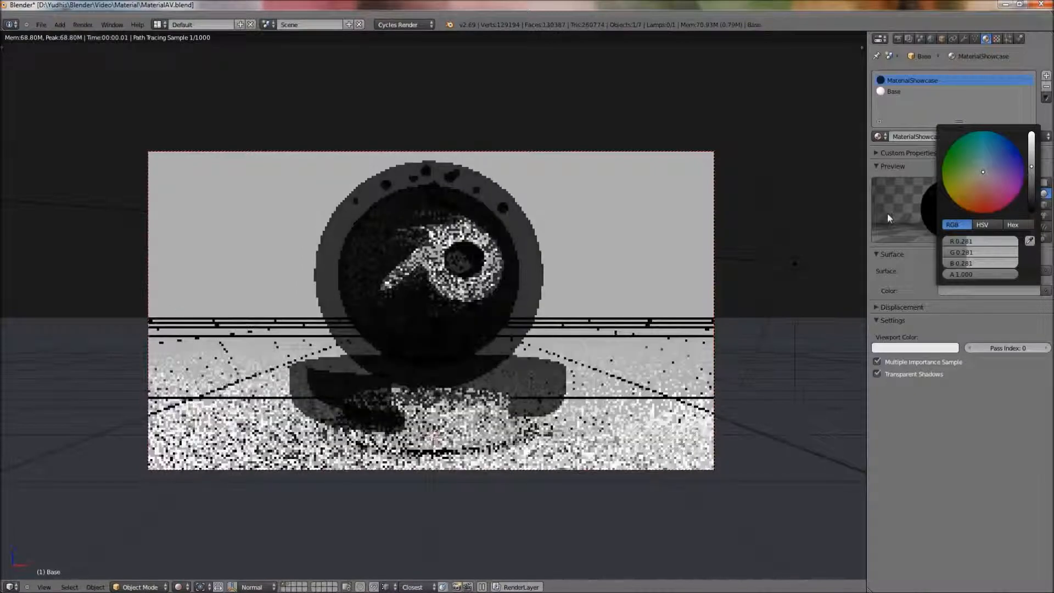
{"action": "left_click", "coordinate": [968, 291]}
{"action": "left_click_drag", "start_coordinate": [1036, 167], "coordinate": [1032, 134]}
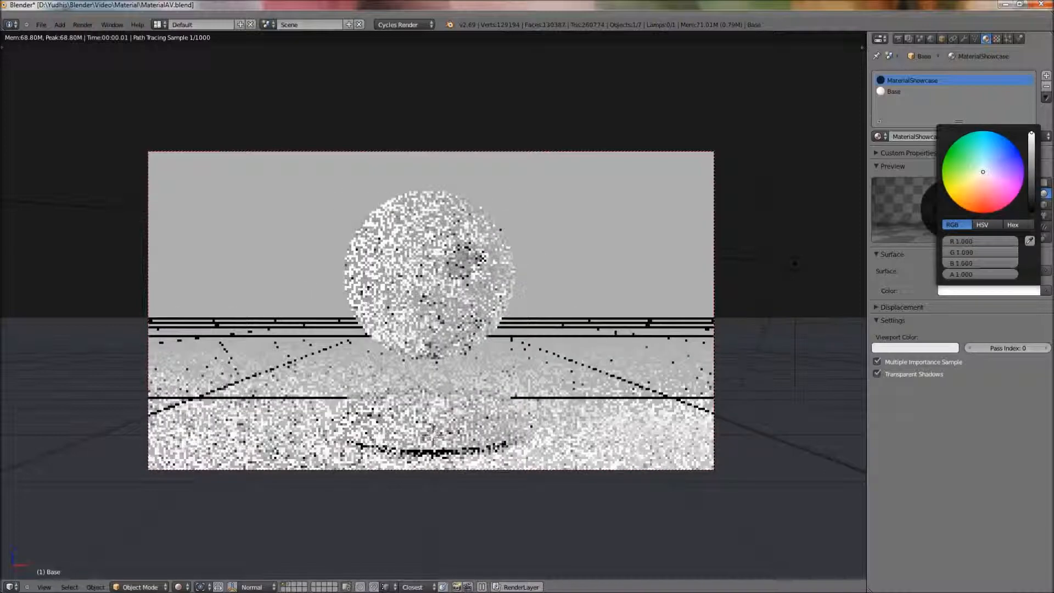
{"action": "mouse_move", "coordinate": [1032, 133]}
{"action": "left_mouse_down"}
{"action": "mouse_move", "coordinate": [1032, 145]}
{"action": "mouse_move", "coordinate": [1031, 133]}
{"action": "left_mouse_up"}
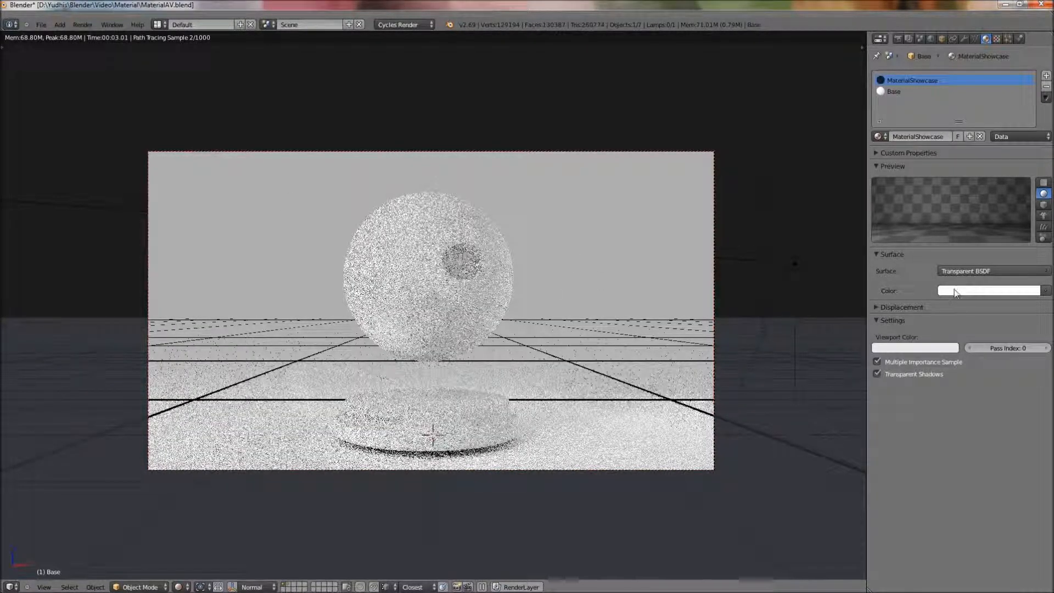
- Tint the transparent shader's colour cyan, try a pale violet-blue, and settle on a bright sky blue
{"action": "left_click", "coordinate": [987, 291]}
{"action": "left_click", "coordinate": [983, 146]}
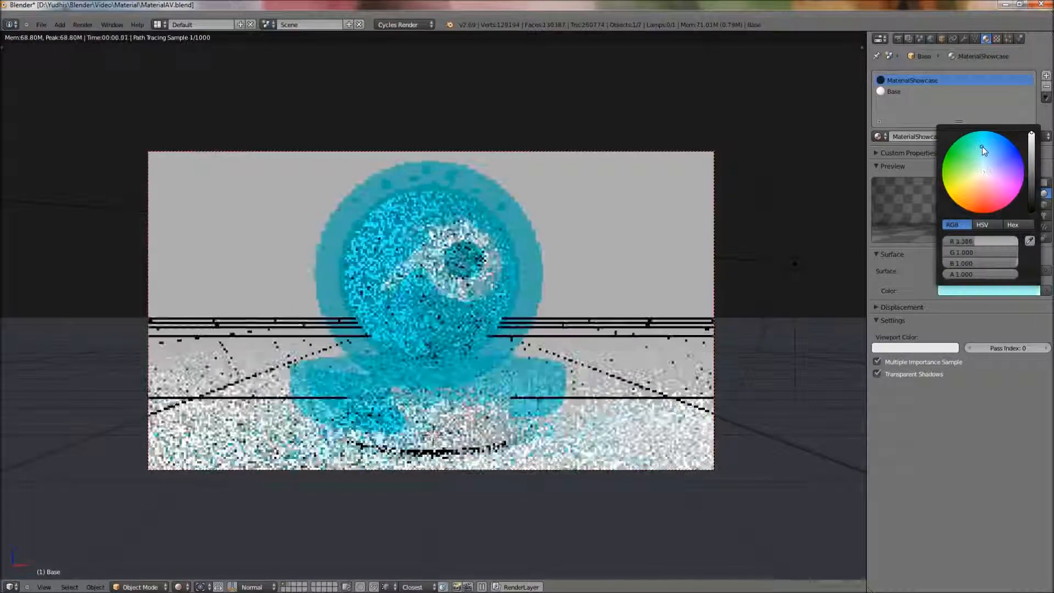
{"action": "left_click_drag", "start_coordinate": [983, 146], "coordinate": [1001, 166]}
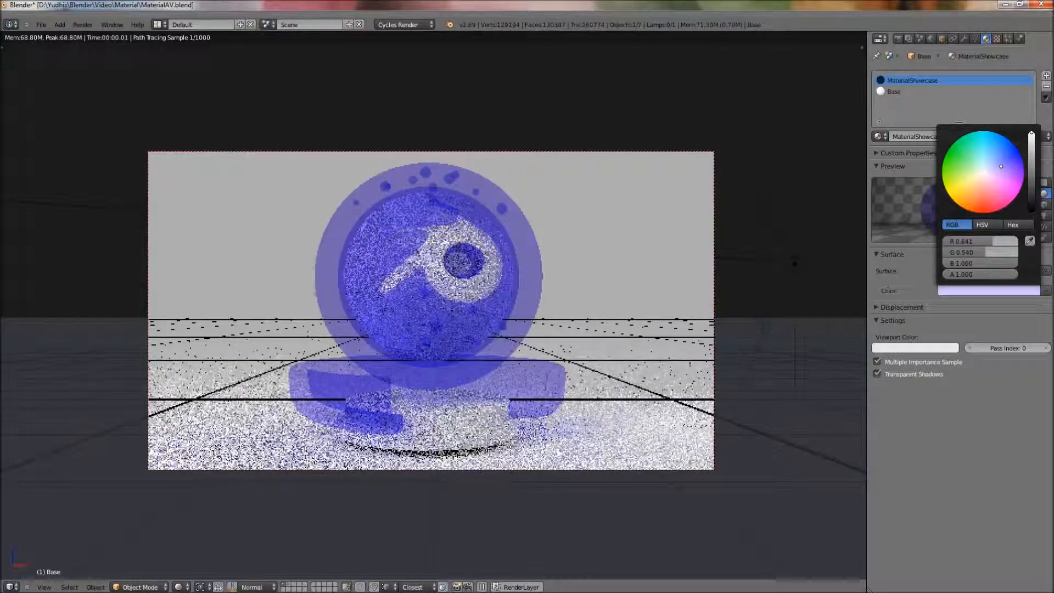
{"action": "left_click_drag", "start_coordinate": [1002, 166], "coordinate": [994, 132]}
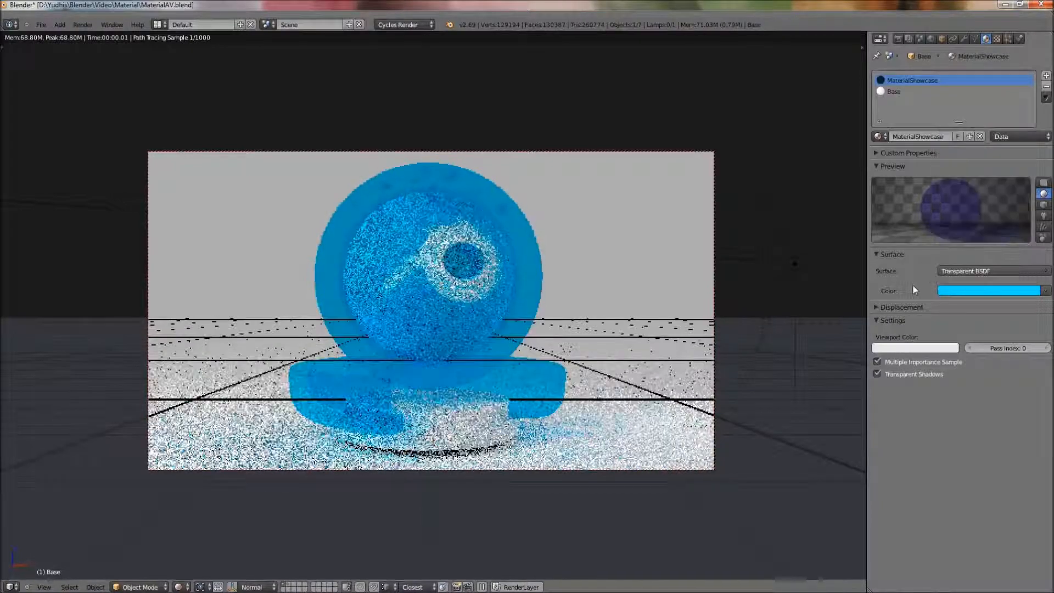
- Switch the surface shader to Glossy BSDF, try a roughness of 0.000, and set the roughness to 1.000
{"action": "left_click", "coordinate": [952, 278]}
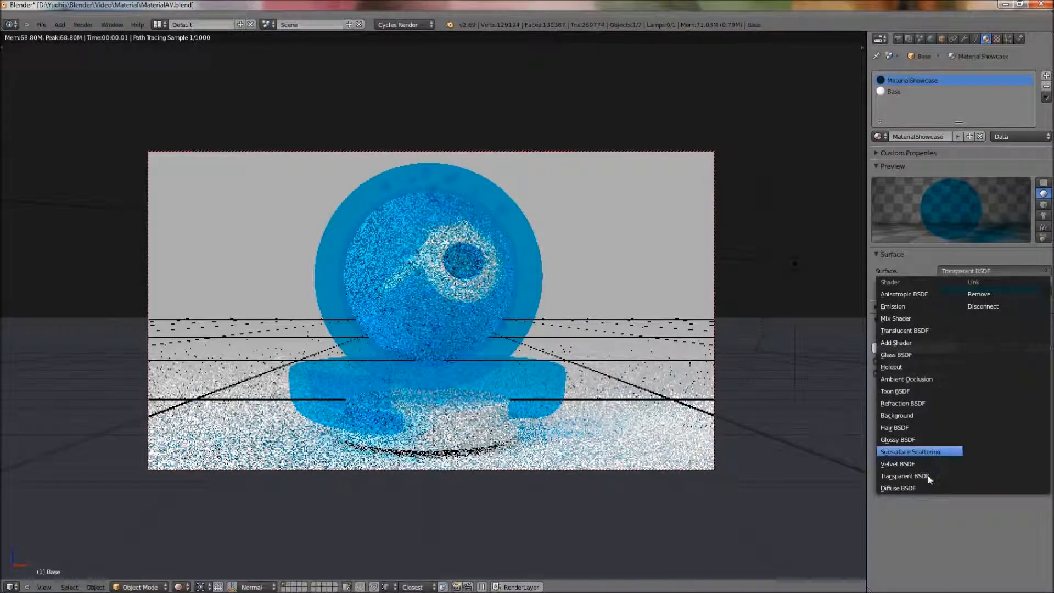
{"action": "left_click", "coordinate": [906, 441]}
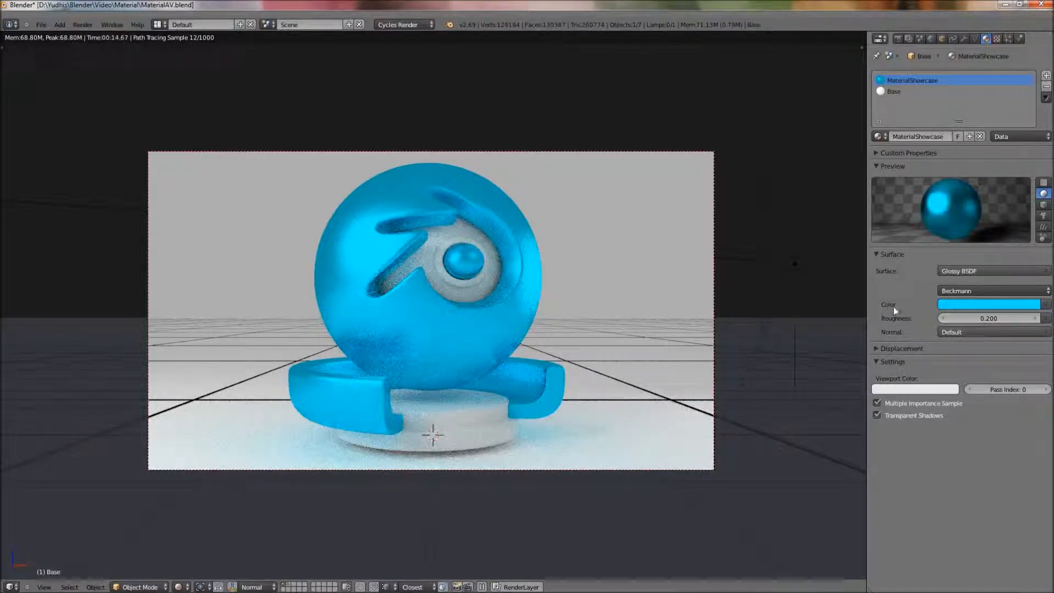
{"action": "mouse_move", "coordinate": [993, 320]}
{"action": "left_mouse_down"}
{"action": "mouse_move", "coordinate": [1049, 320]}
{"action": "mouse_move", "coordinate": [1011, 320]}
{"action": "left_mouse_up"}
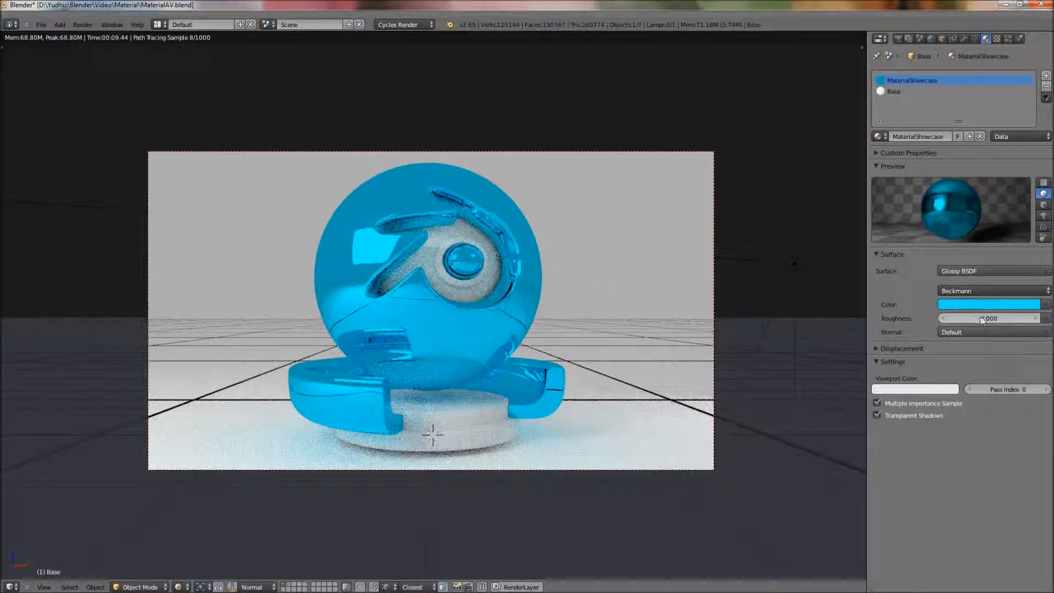
{"action": "left_click_drag", "start_coordinate": [983, 321], "coordinate": [988, 320]}
{"action": "type", "text": "1"}
{"action": "key", "text": "Return"}
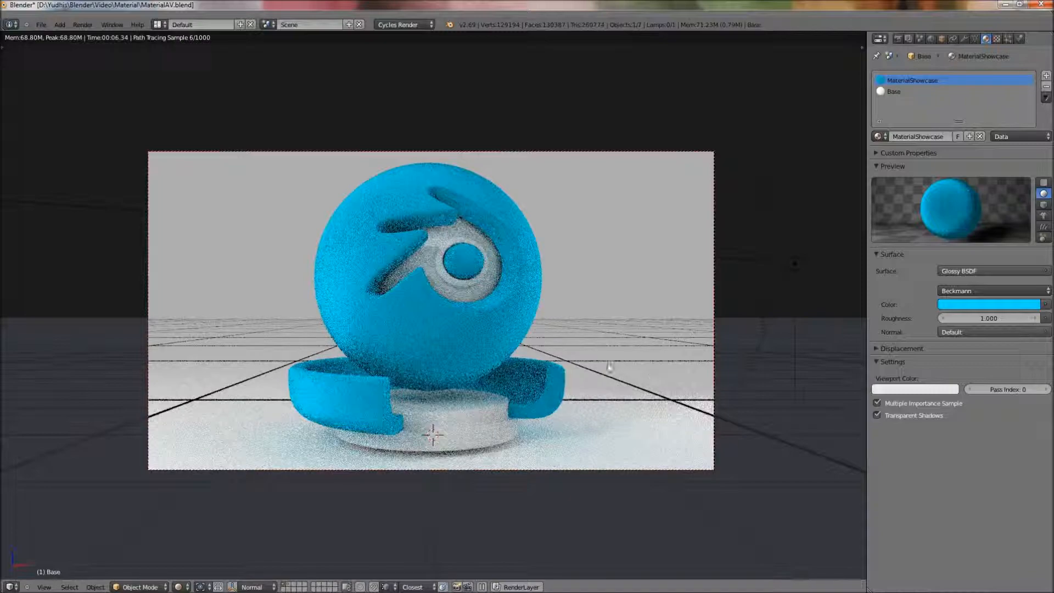
- Change the glossy shader's colour to bright orange and check the distribution options, leaving Beckmann selected
{"action": "left_click", "coordinate": [983, 304]}
{"action": "mouse_move", "coordinate": [1003, 150]}
{"action": "left_mouse_down"}
{"action": "mouse_move", "coordinate": [1010, 214]}
{"action": "mouse_move", "coordinate": [968, 223]}
{"action": "left_mouse_up"}
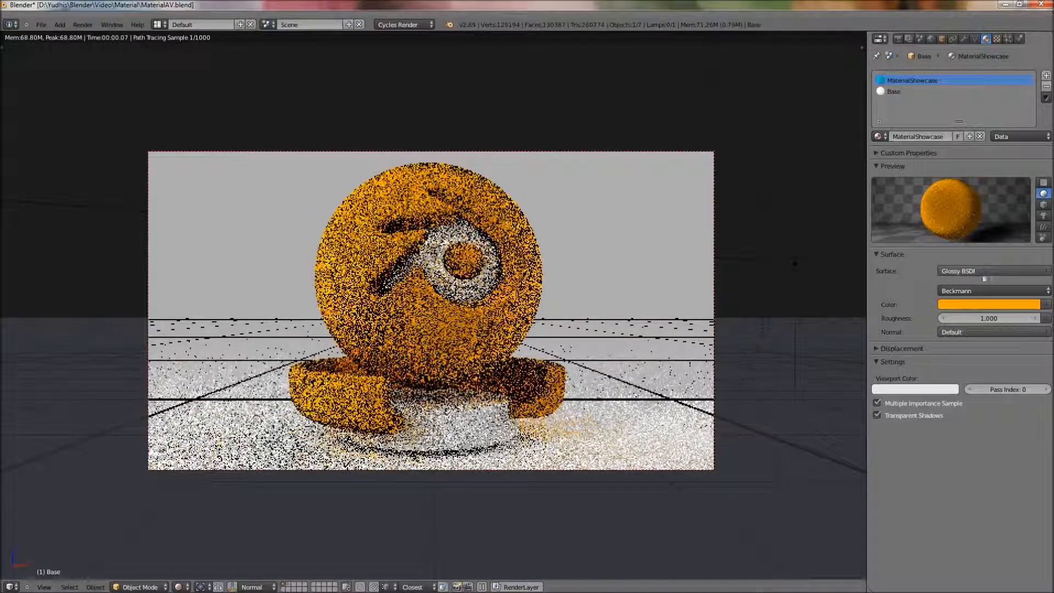
{"action": "left_click", "coordinate": [988, 289]}
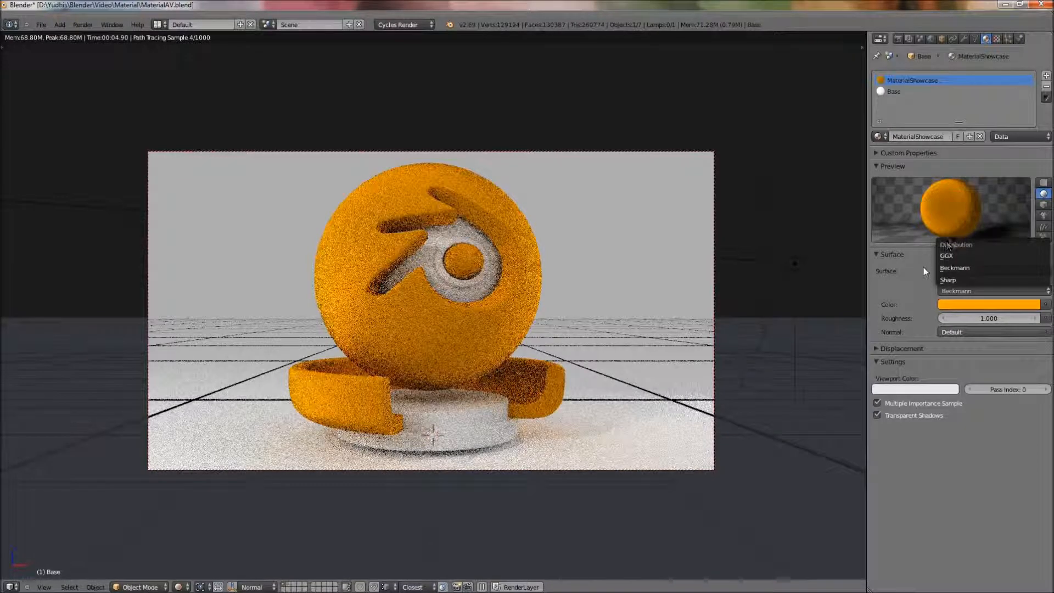
{"action": "left_click", "coordinate": [955, 291]}
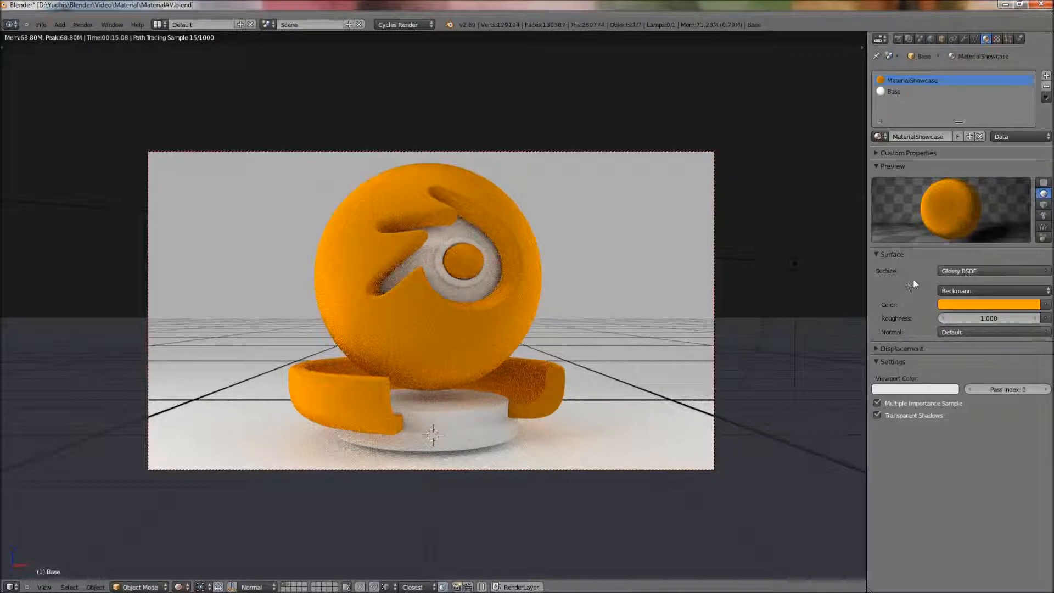
- Switch the MaterialShowcase surface shader to Glass BSDF and set its roughness to 0.000
{"action": "left_click", "coordinate": [973, 272]}
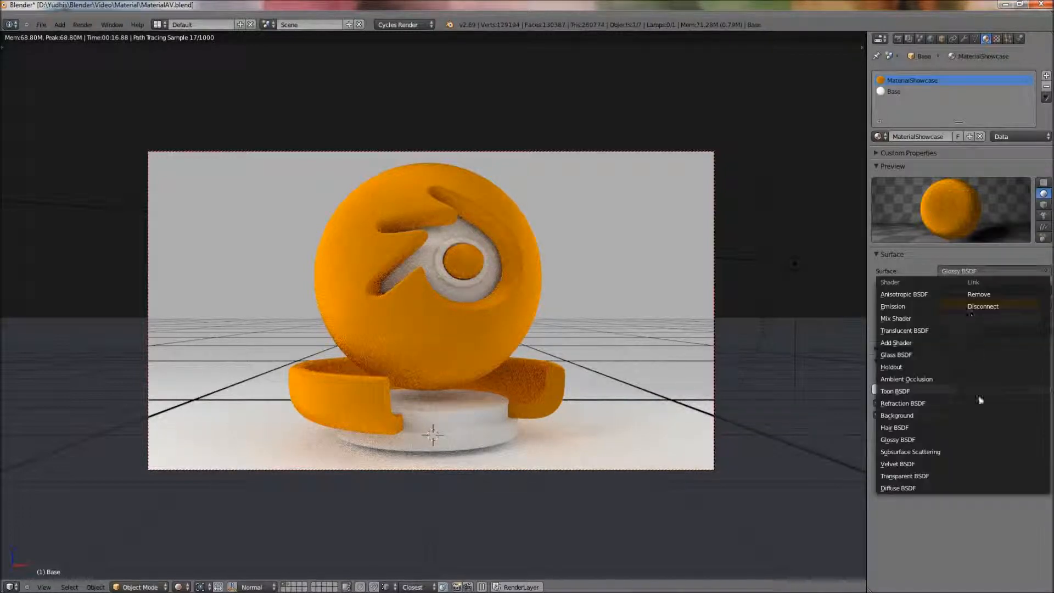
{"action": "left_click", "coordinate": [907, 355]}
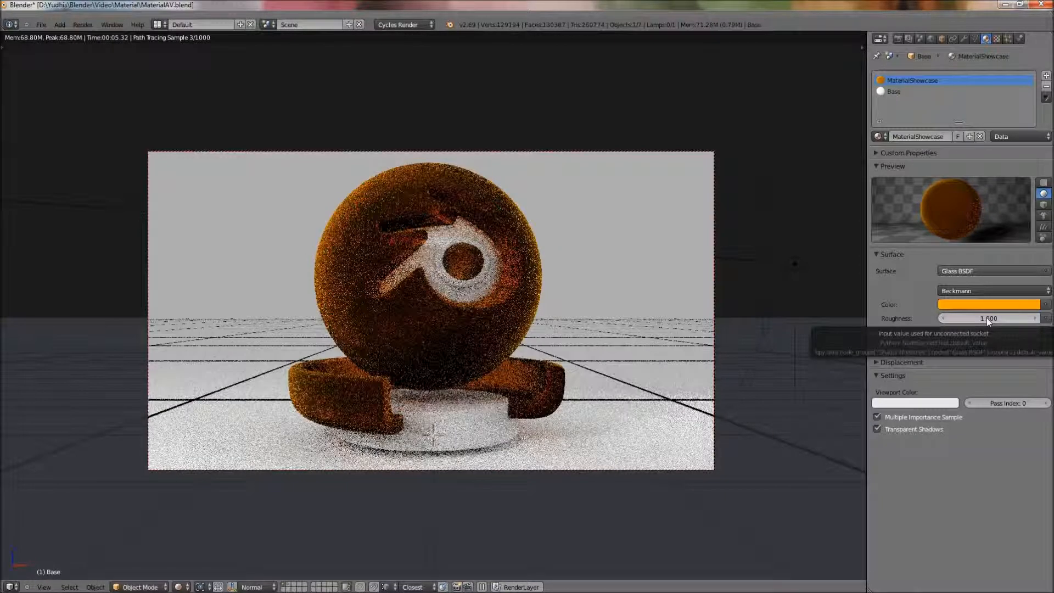
{"action": "left_click", "coordinate": [987, 317]}
{"action": "type", "text": "0.0"}
{"action": "key", "text": "Return"}
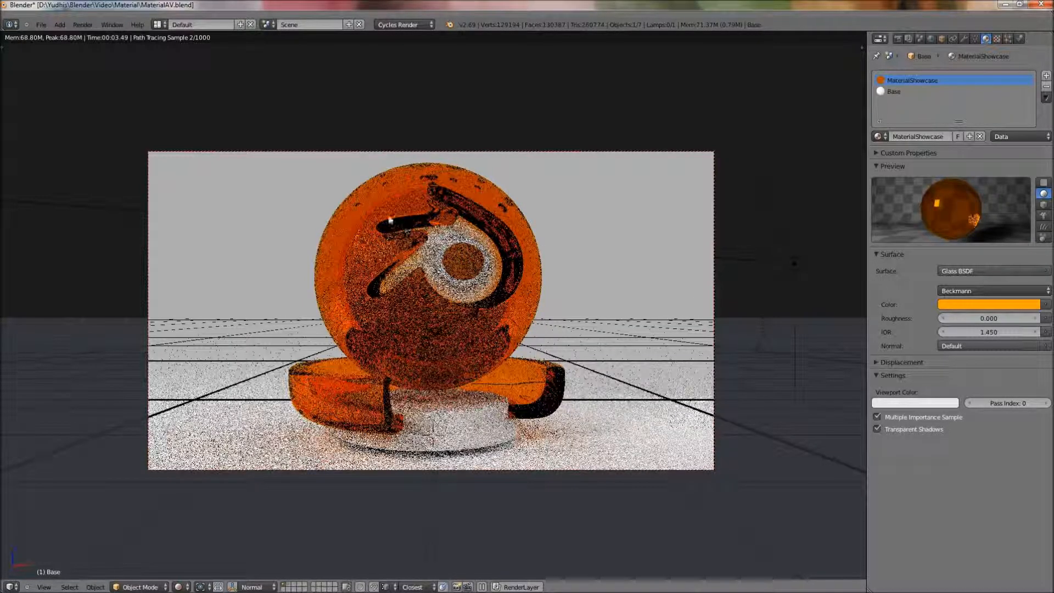
- Change the glass shader's colour to white and set its roughness to 0.200
{"action": "left_click", "coordinate": [972, 301]}
{"action": "mouse_move", "coordinate": [979, 196]}
{"action": "left_mouse_down"}
{"action": "mouse_move", "coordinate": [977, 208]}
{"action": "mouse_move", "coordinate": [984, 187]}
{"action": "left_mouse_up"}
{"action": "mouse_move", "coordinate": [1006, 268]}
{"action": "left_mouse_down"}
{"action": "mouse_move", "coordinate": [1015, 268]}
{"action": "mouse_move", "coordinate": [1008, 277]}
{"action": "left_mouse_up"}
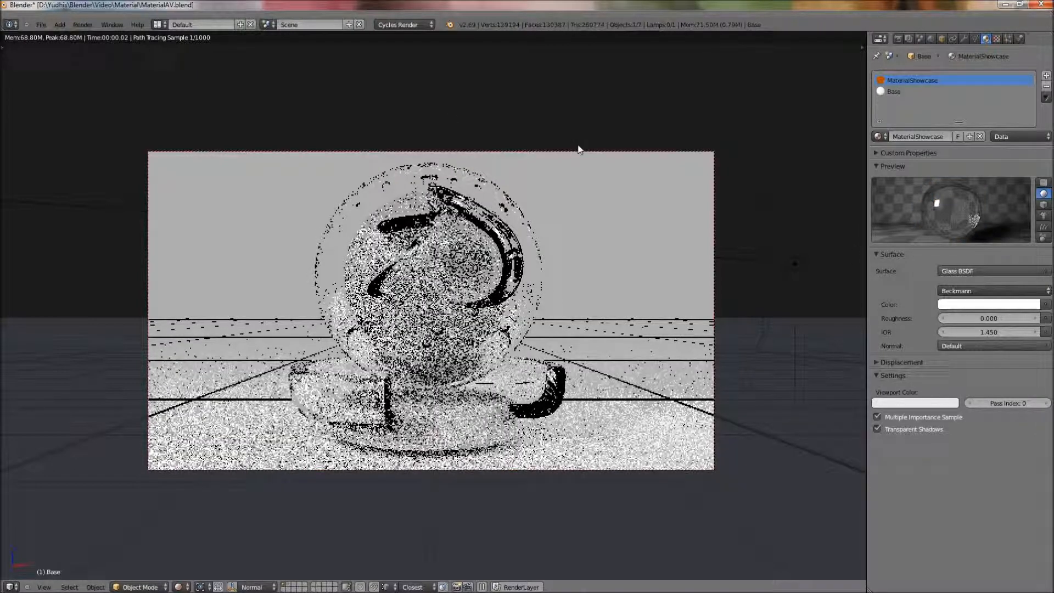
{"action": "left_click", "coordinate": [1002, 318]}
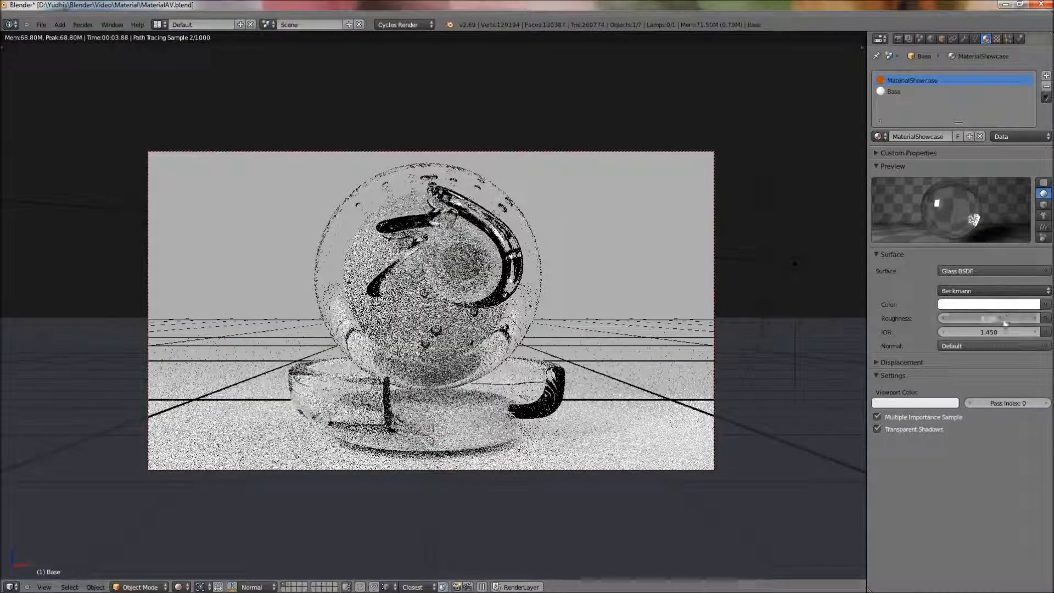
{"action": "type", "text": "0.2"}
{"action": "key", "text": "Return"}
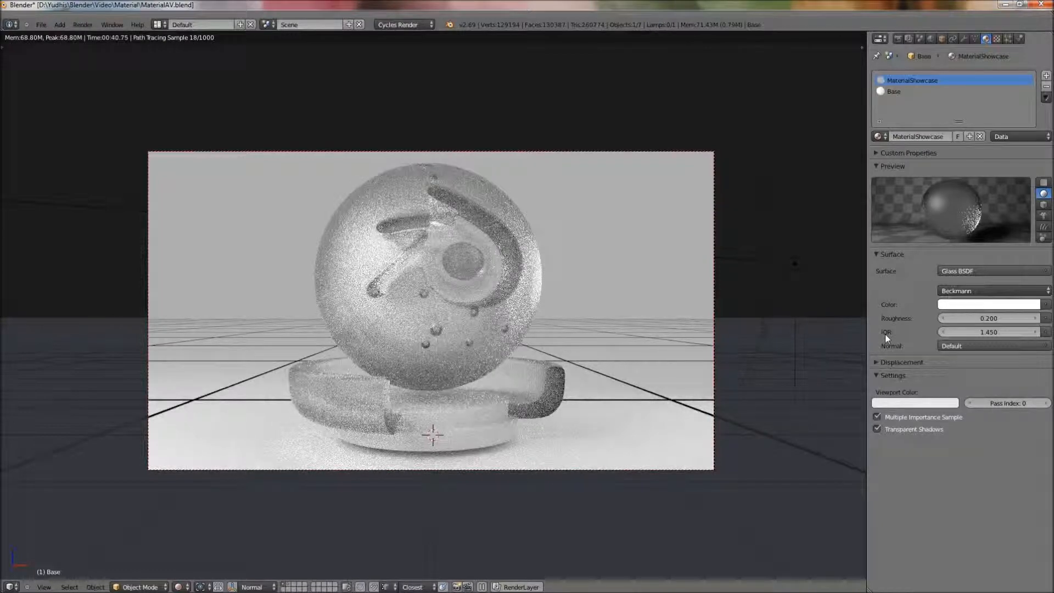
- Set the glass shader's index of refraction (IOR) to 1.33
{"action": "left_click", "coordinate": [992, 331]}
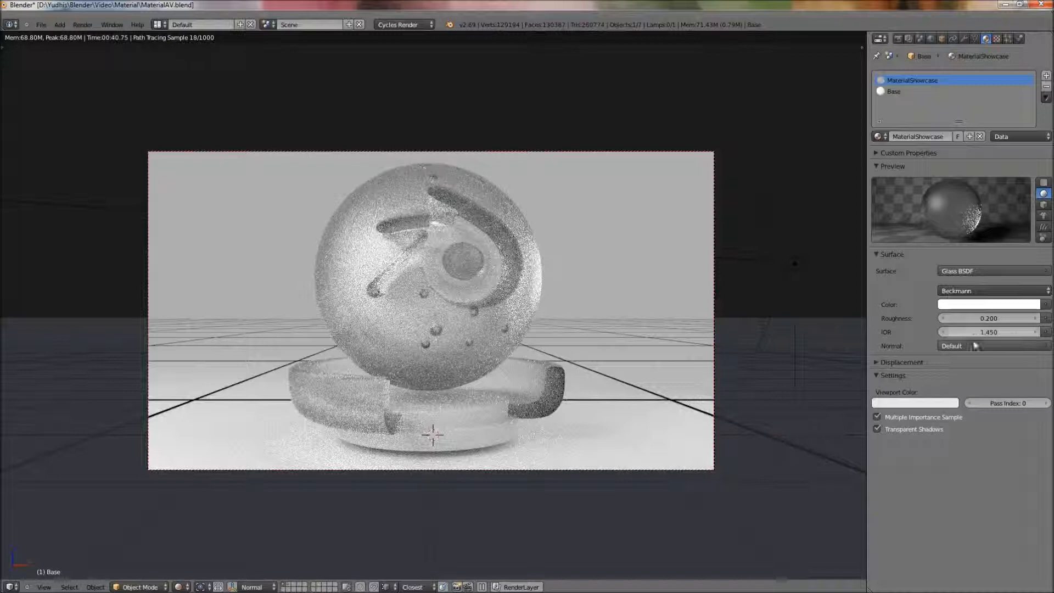
{"action": "left_click", "coordinate": [992, 330]}
{"action": "type", "text": "1"}
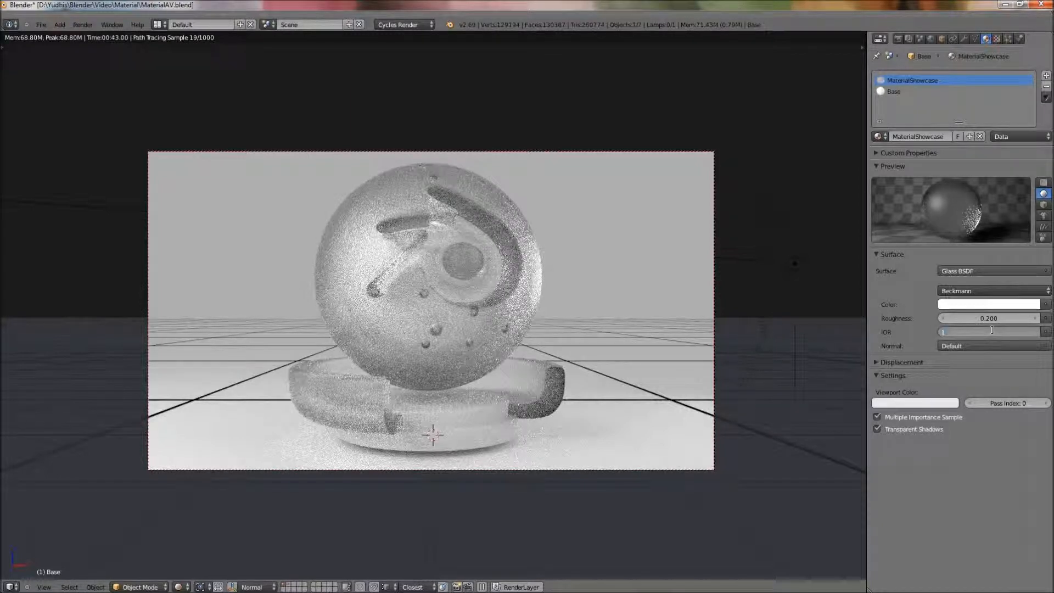
{"action": "type", "text": ".33"}
{"action": "key", "text": "Return"}
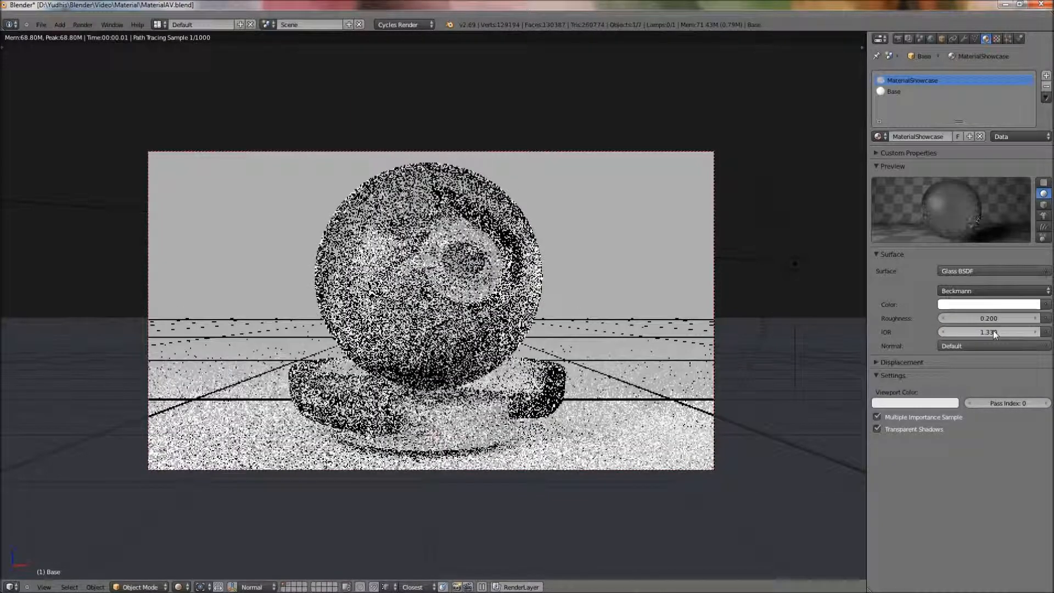
- Try an IOR of 10.000 on the glass shader, and set it to 1.450
{"action": "left_click", "coordinate": [993, 331]}
{"action": "type", "text": "10"}
{"action": "key", "text": "Return"}
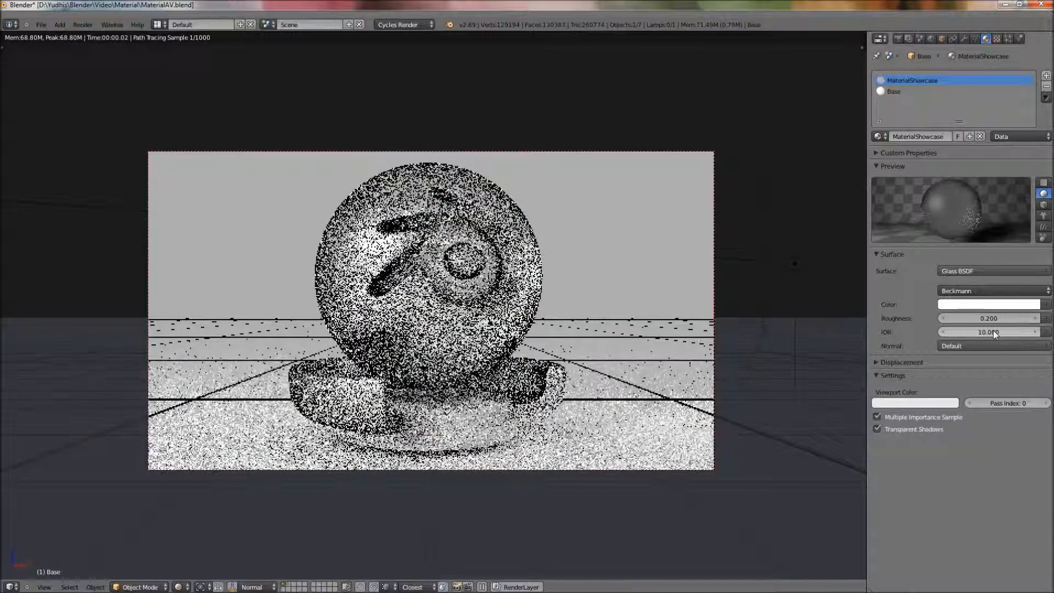
{"action": "left_click", "coordinate": [993, 331]}
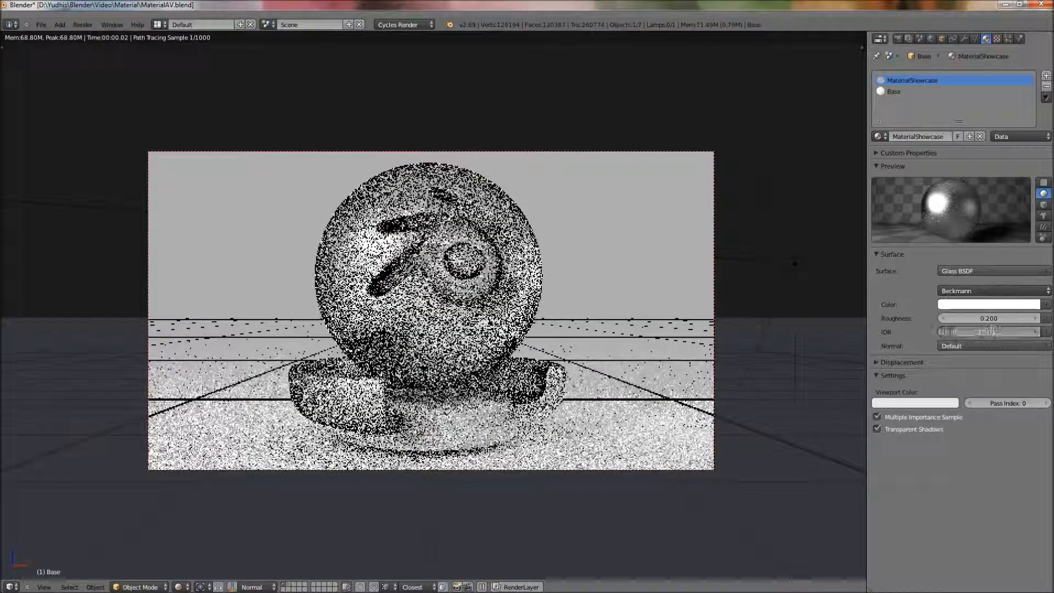
{"action": "key", "text": "Return"}
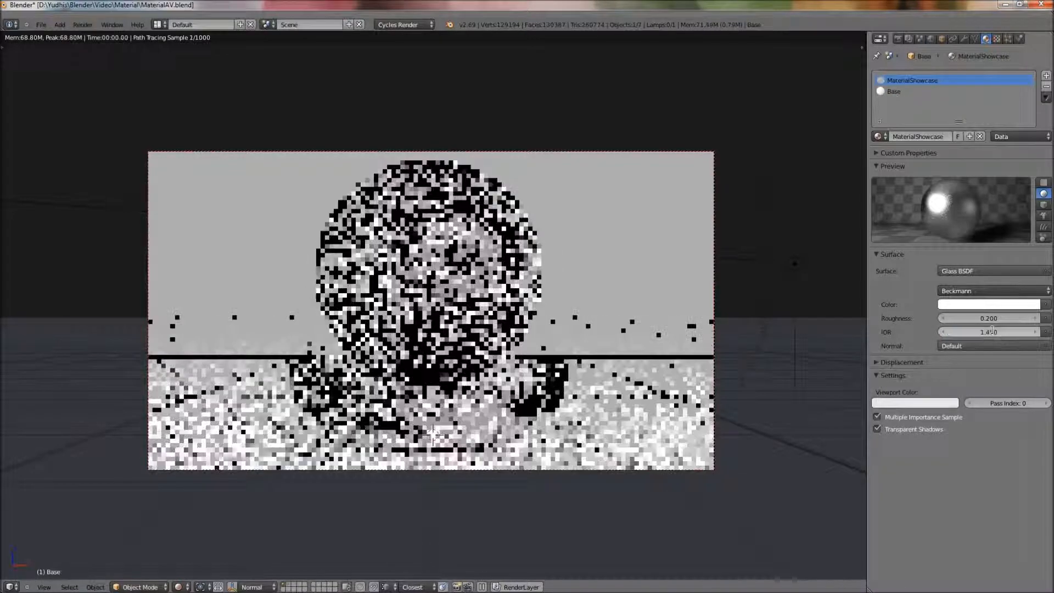
- Reset the glass shader's IOR to its default value
{"action": "right_click", "coordinate": [982, 333]}
{"action": "left_click", "coordinate": [980, 336]}
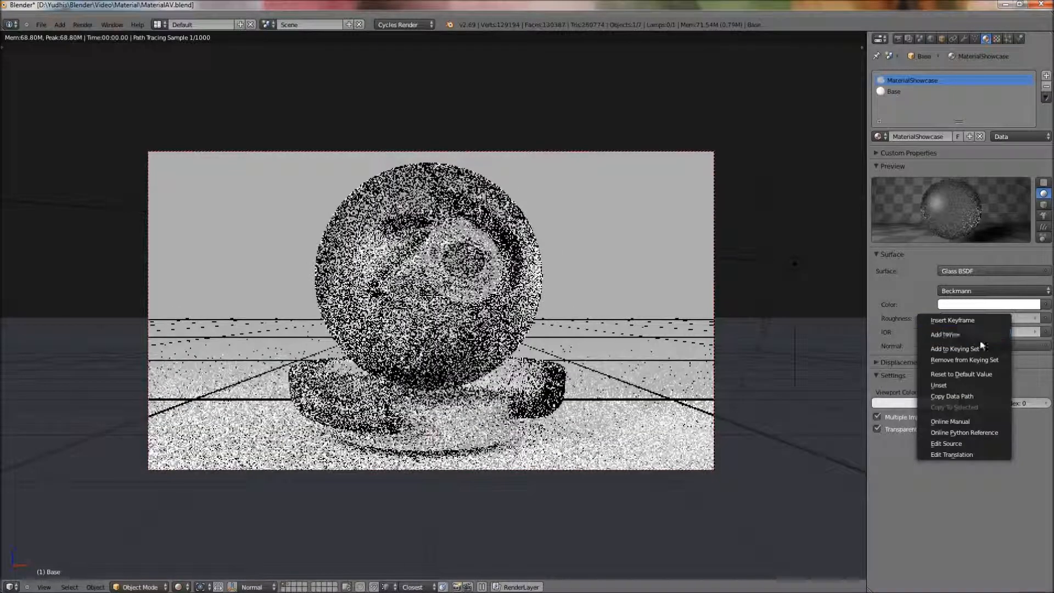
{"action": "left_click", "coordinate": [983, 374]}
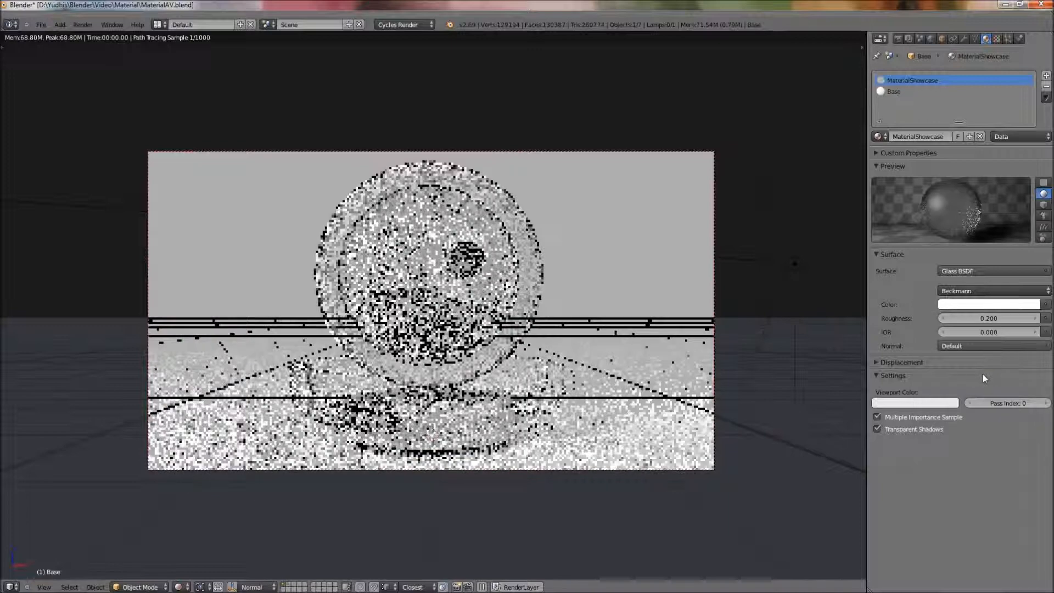
{"action": "left_click", "coordinate": [982, 332]}
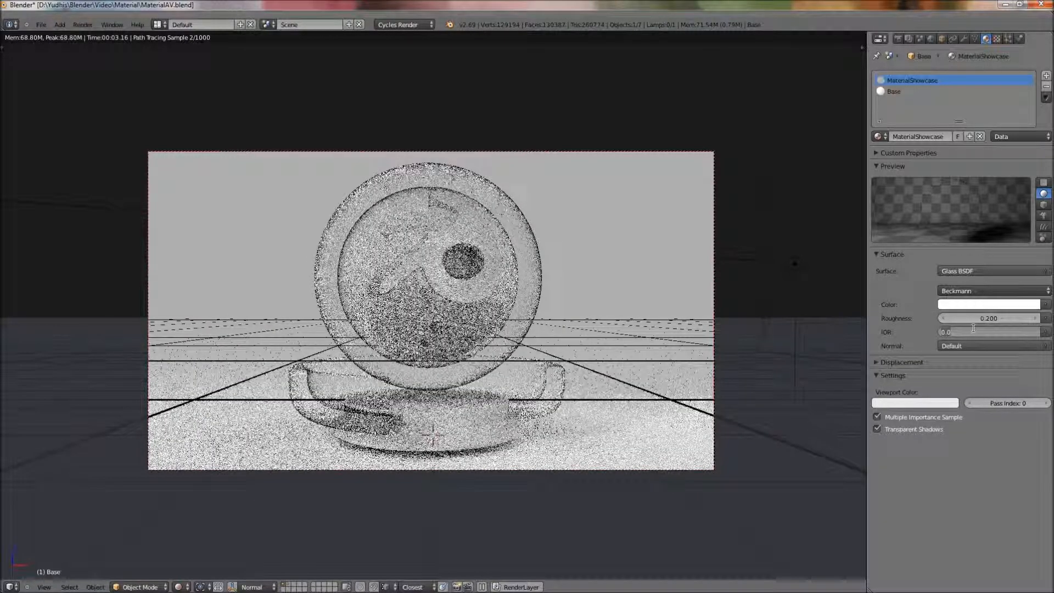
{"action": "key", "text": "Return"}
- Switch the surface shader to Translucent BSDF and tint its colour light peach-orange
{"action": "left_click", "coordinate": [970, 271]}
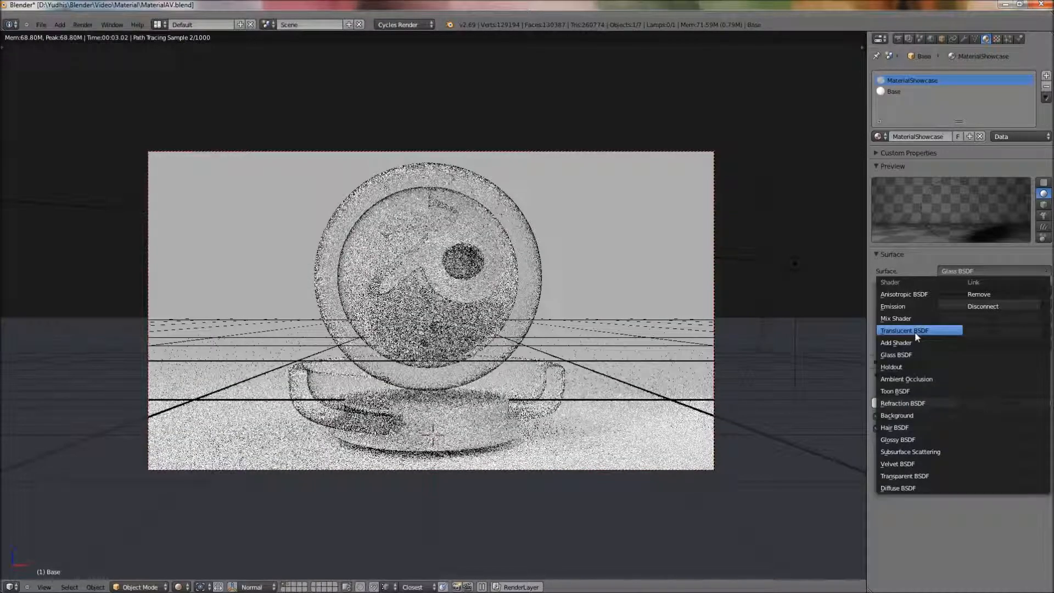
{"action": "left_click", "coordinate": [914, 332]}
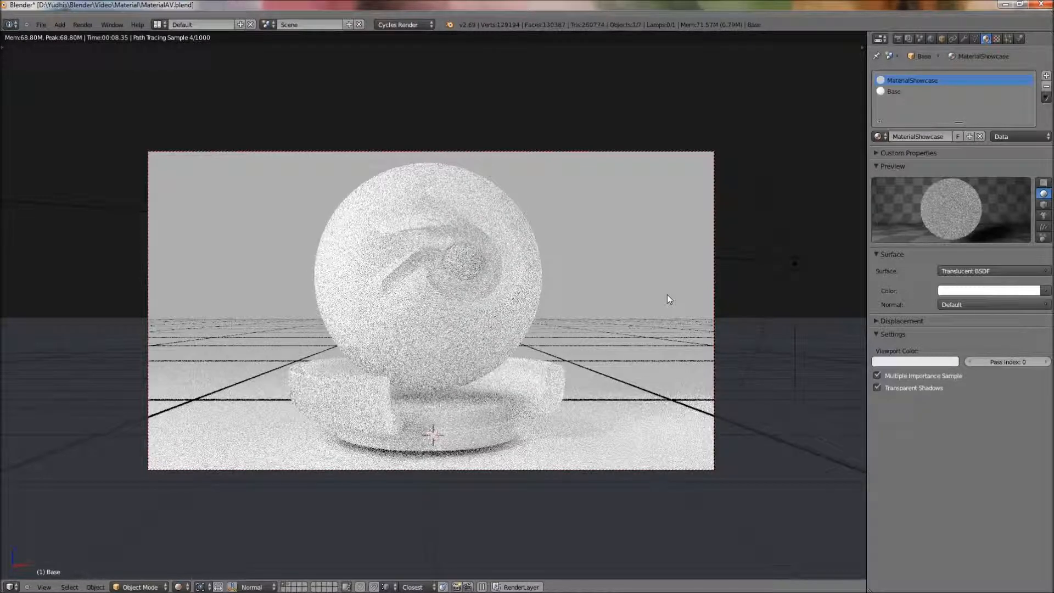
{"action": "left_click", "coordinate": [1015, 291]}
{"action": "left_click", "coordinate": [984, 188]}
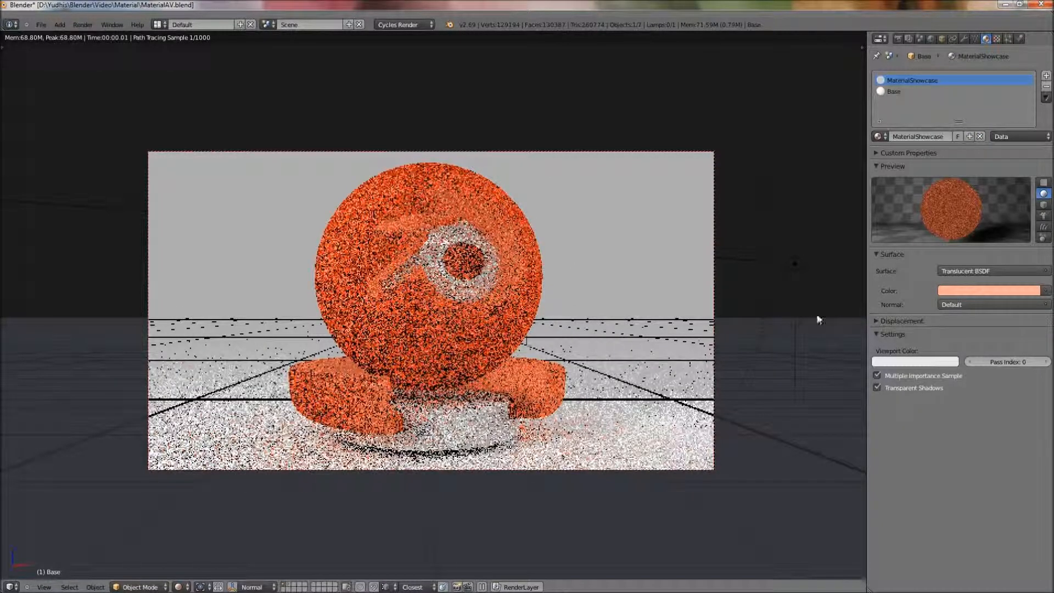
- Switch the MaterialShowcase surface shader to Emission
{"action": "left_click", "coordinate": [962, 273]}
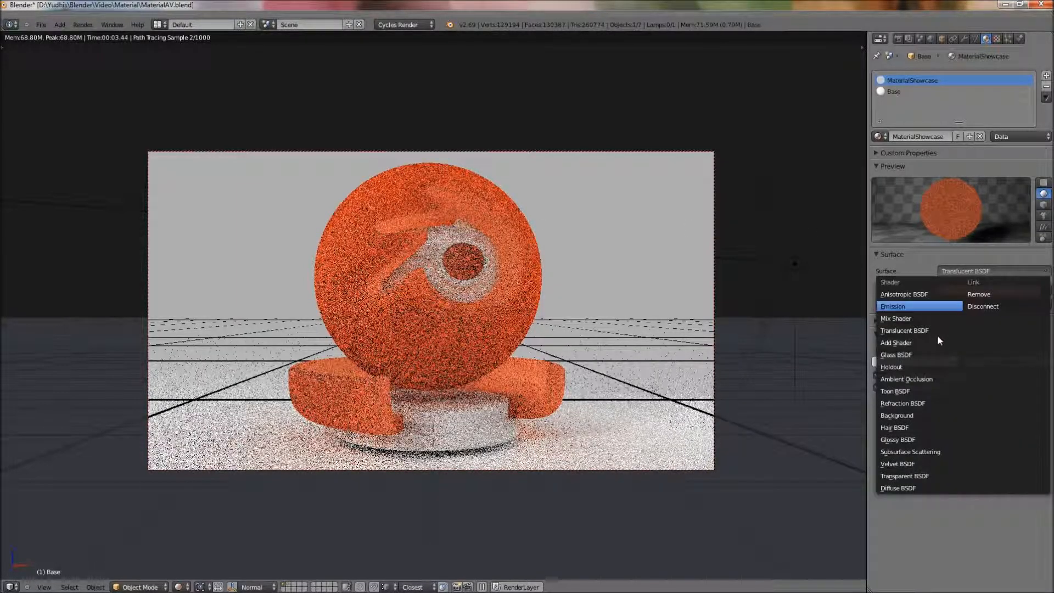
{"action": "left_click", "coordinate": [911, 306]}
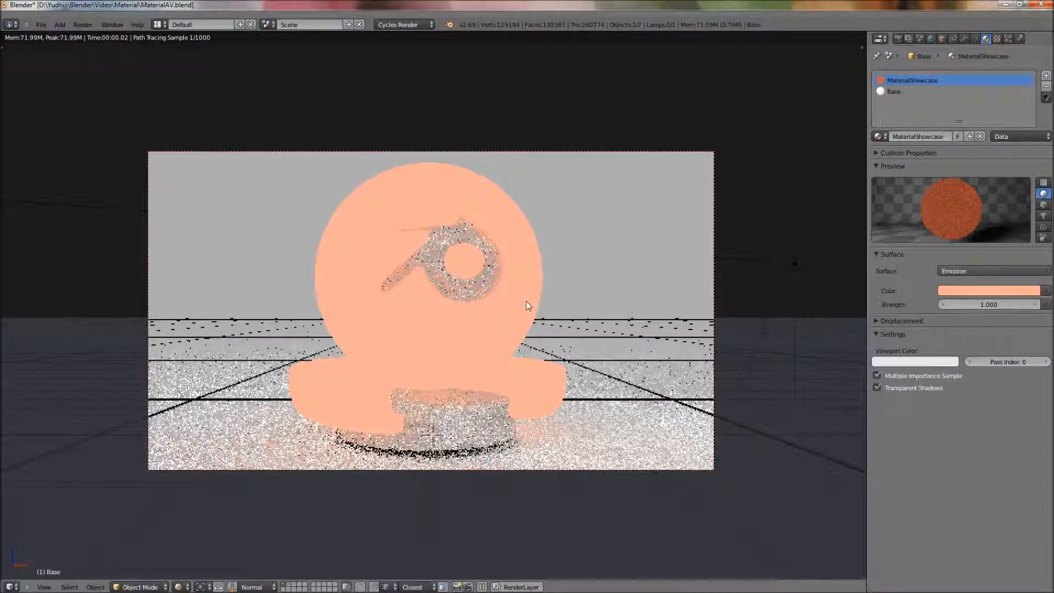
{"action": "left_click", "coordinate": [978, 288]}
- Inspect the Key emission material on the large light plane beside the model, and return to the camera view
{"action": "middle_click_drag", "start_coordinate": [698, 263], "coordinate": [633, 302]}
{"action": "scroll", "coordinate": [666, 275], "scroll_direction": "down", "scroll_amount": 4}
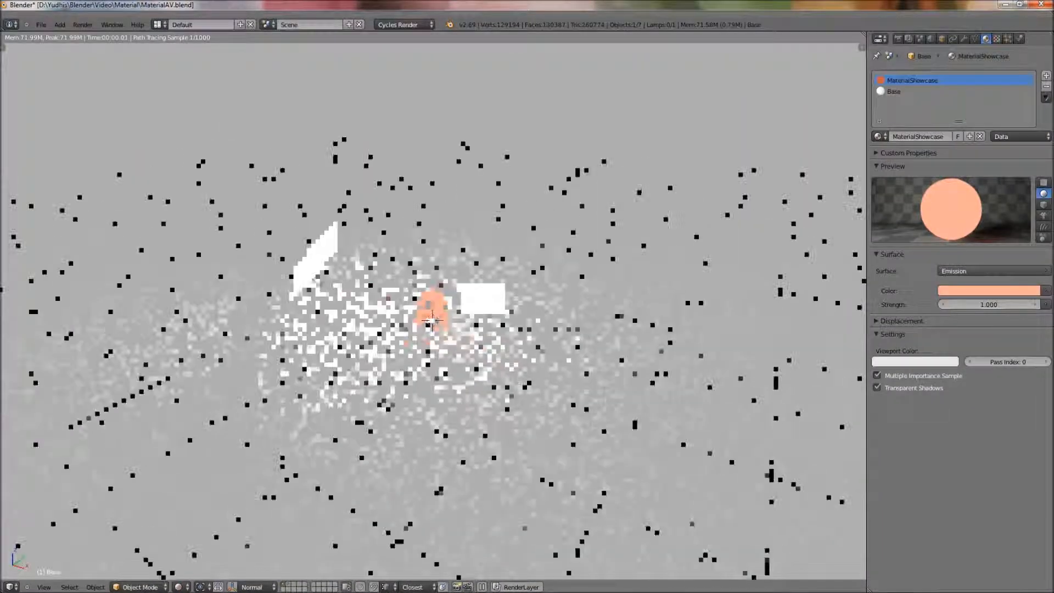
{"action": "right_click", "coordinate": [306, 271]}
{"action": "middle_click_drag", "start_coordinate": [328, 279], "coordinate": [455, 263]}
{"action": "key", "text": "KP_0"}
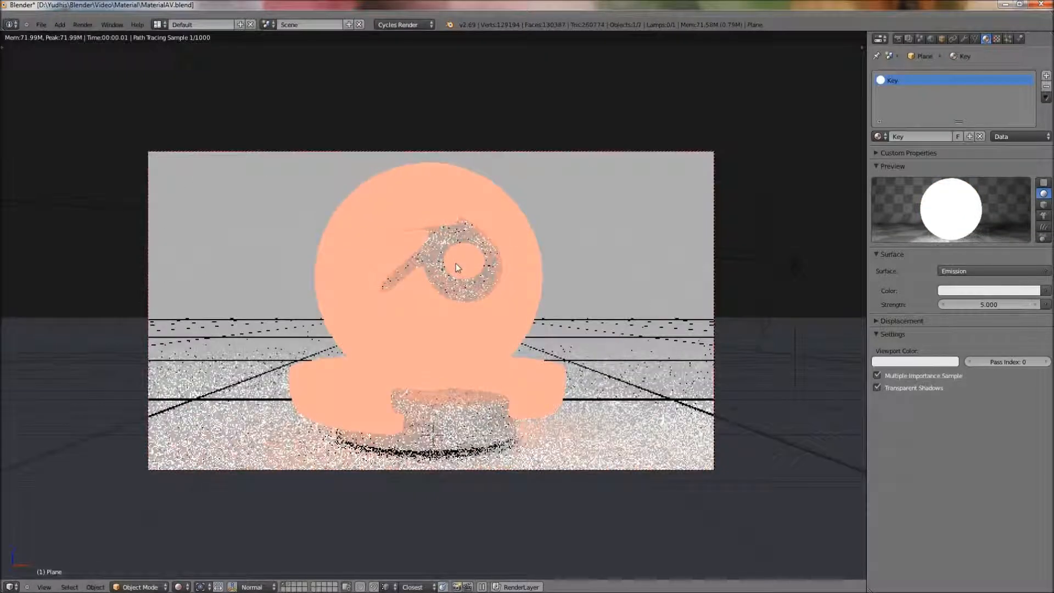
- Select the preview model and change its emission colour to light cyan
{"action": "right_click", "coordinate": [377, 270]}
{"action": "left_click", "coordinate": [980, 290]}
{"action": "left_click_drag", "start_coordinate": [979, 200], "coordinate": [981, 147]}
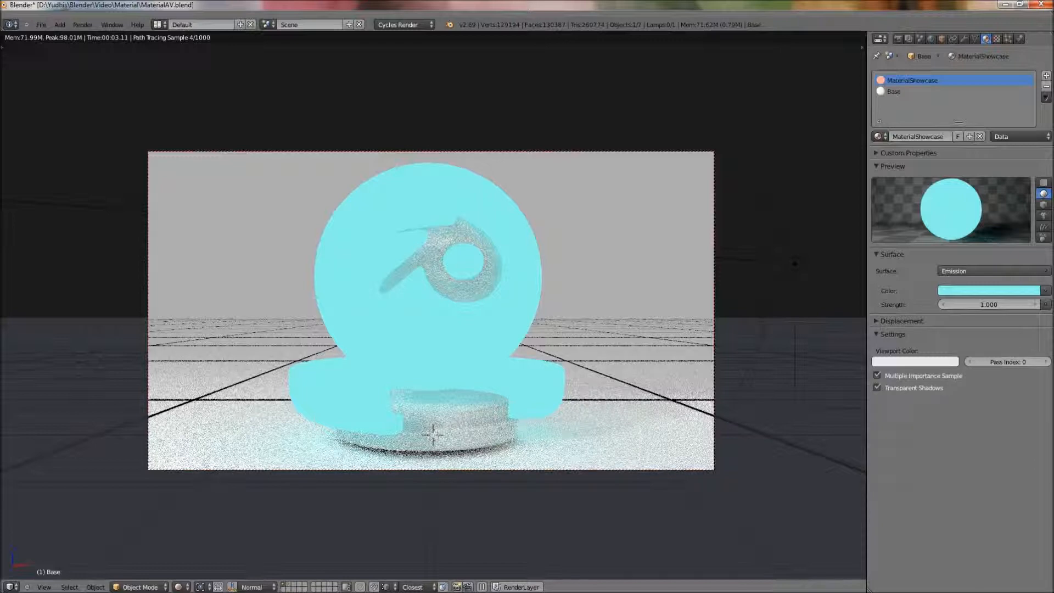
- Try a much higher emission strength on the model's material, and set the strength to 0.100
{"action": "left_click", "coordinate": [983, 303]}
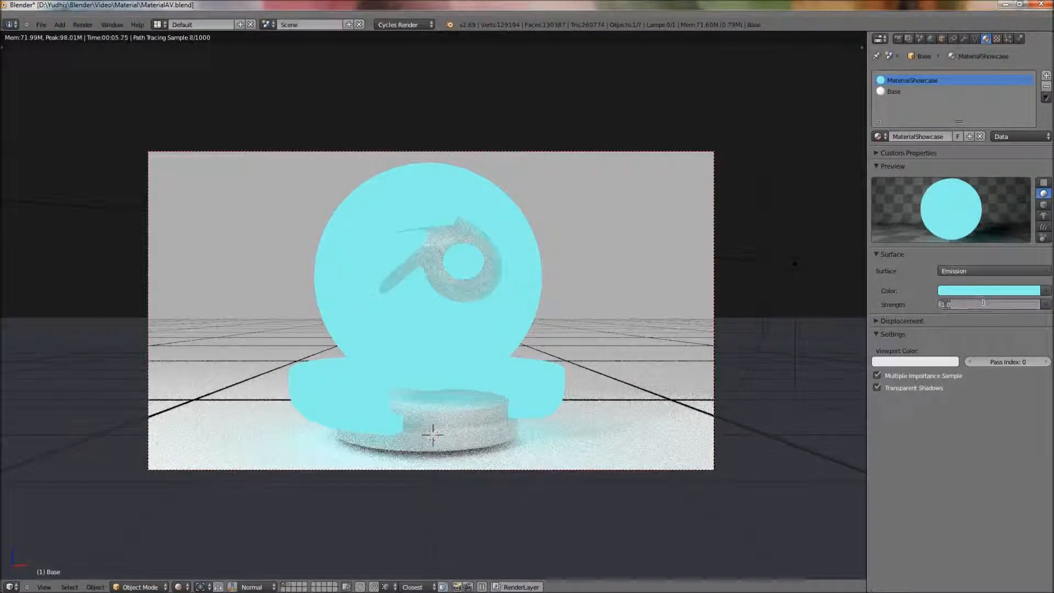
{"action": "type", "text": "10"}
{"action": "key", "text": "Return"}
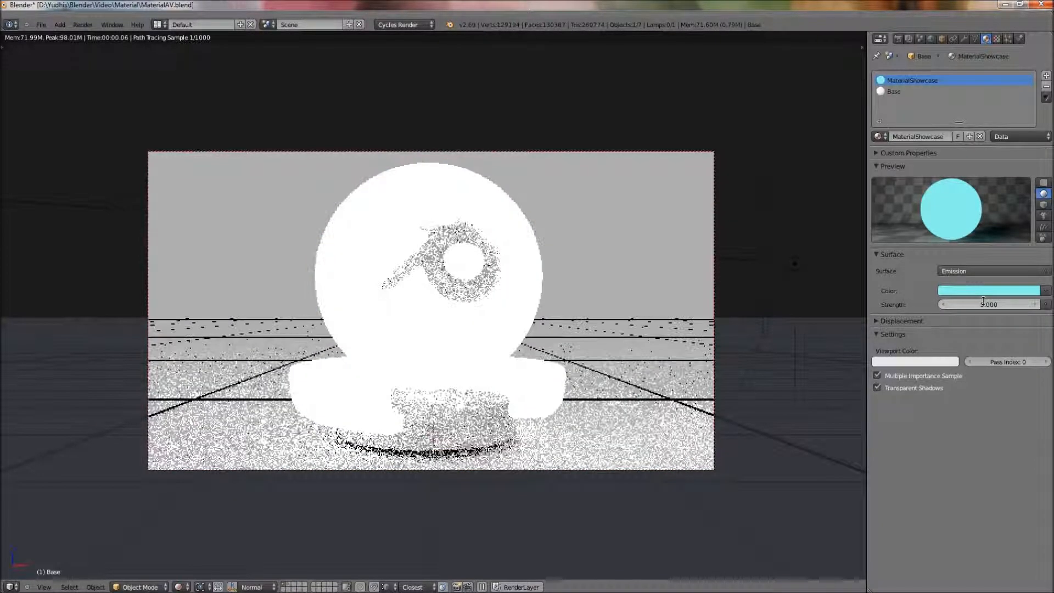
{"action": "left_click", "coordinate": [984, 301]}
{"action": "key", "text": "BackSpace"}
{"action": "type", "text": "0.1"}
{"action": "key", "text": "Return"}
{"action": "left_click", "coordinate": [983, 301]}
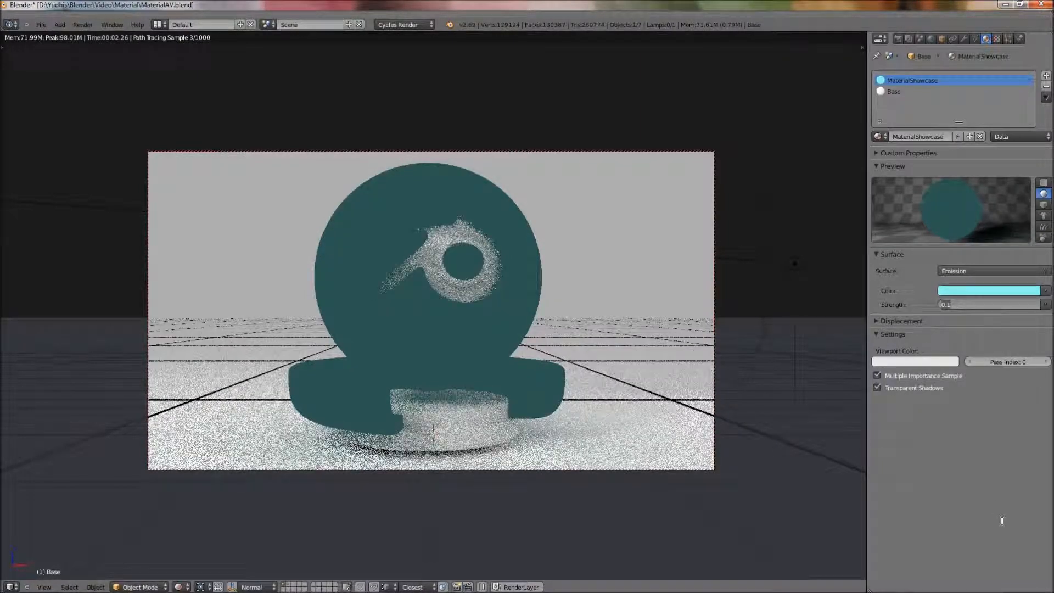
{"action": "key", "text": "Return"}
- Hide the light-emitting planes around the preview model and return to the camera view
{"action": "scroll", "coordinate": [701, 331], "scroll_direction": "down", "scroll_amount": 6}
{"action": "middle_click_drag", "start_coordinate": [701, 328], "coordinate": [704, 338]}
{"action": "scroll", "coordinate": [704, 337], "scroll_direction": "down", "scroll_amount": 2}
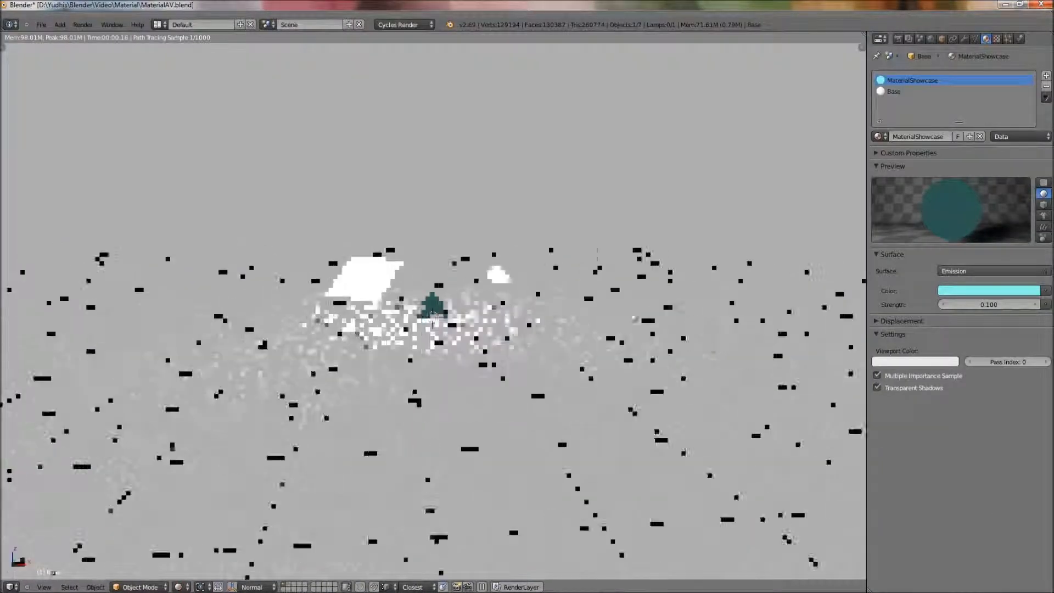
{"action": "scroll", "coordinate": [345, 261], "scroll_direction": "up", "scroll_amount": 1}
{"action": "right_click", "coordinate": [344, 259]}
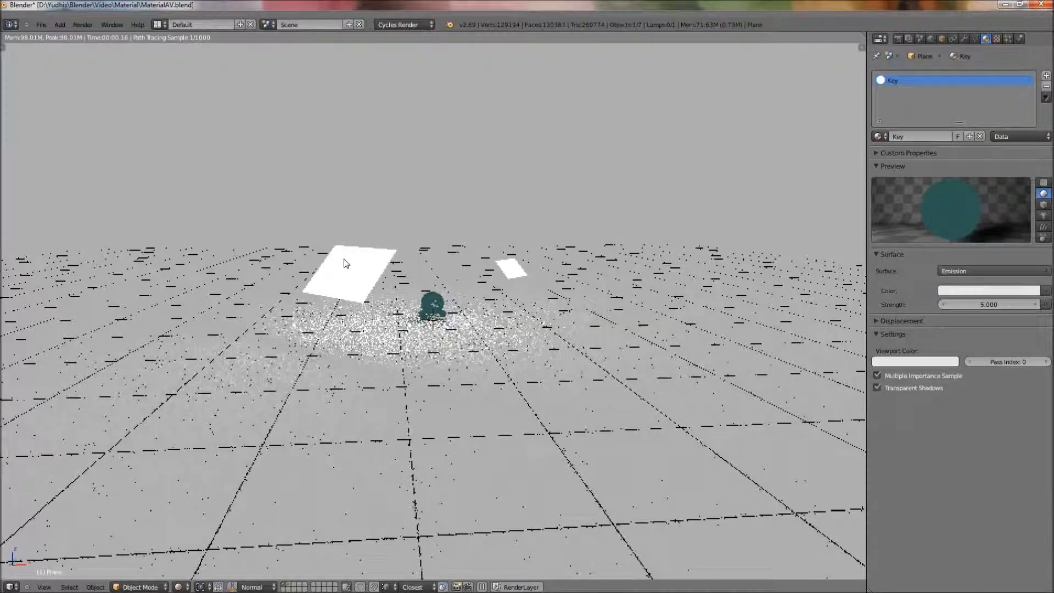
{"action": "key", "text": "h"}
{"action": "right_click", "coordinate": [511, 267]}
{"action": "key", "text": "h"}
{"action": "right_click", "coordinate": [524, 295]}
{"action": "key", "text": "h"}
{"action": "scroll", "coordinate": [525, 293], "scroll_direction": "up", "scroll_amount": 6}
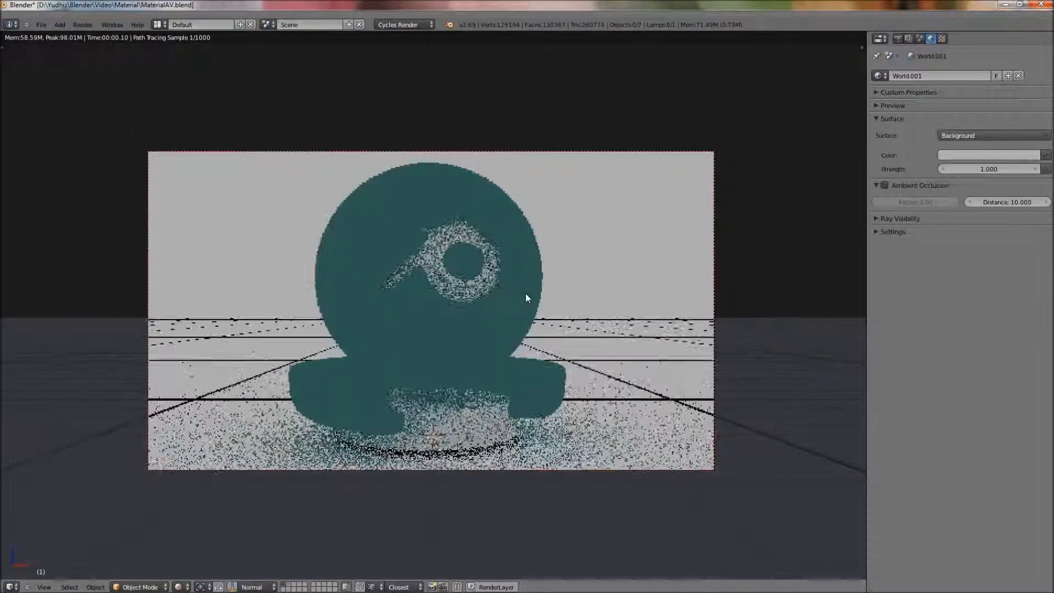
- Darken the world background colour to a dark grey with RGB values of about 0.040
{"action": "left_click", "coordinate": [993, 155]}
{"action": "left_click_drag", "start_coordinate": [1030, 178], "coordinate": [1031, 231]}
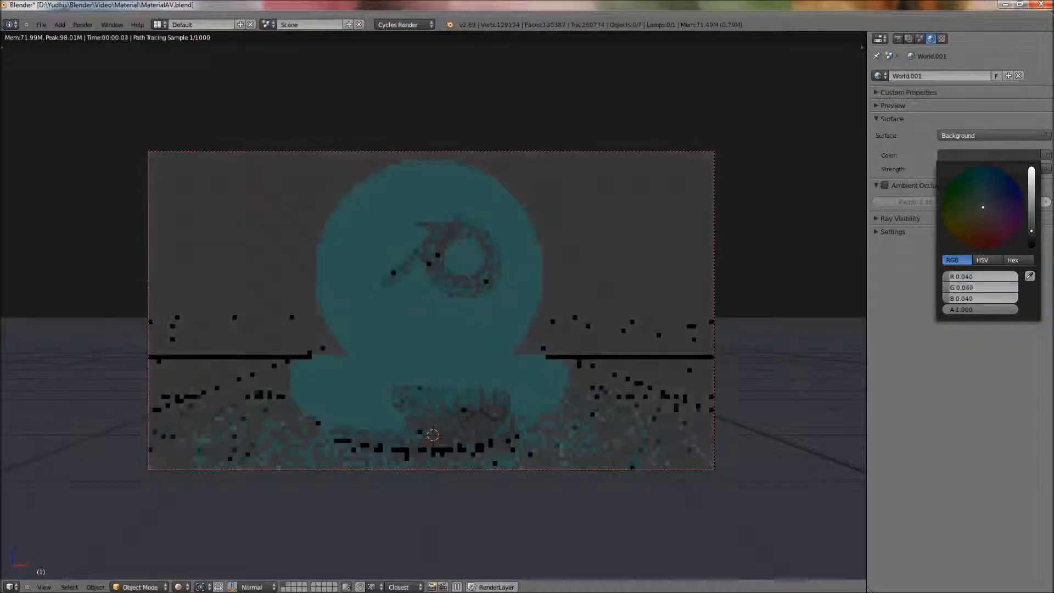
- Select the preview model and give its emission a pinkish red colour (RGB 1.000, 0.213, 0.354) with strength 1.000
{"action": "right_click", "coordinate": [493, 322]}
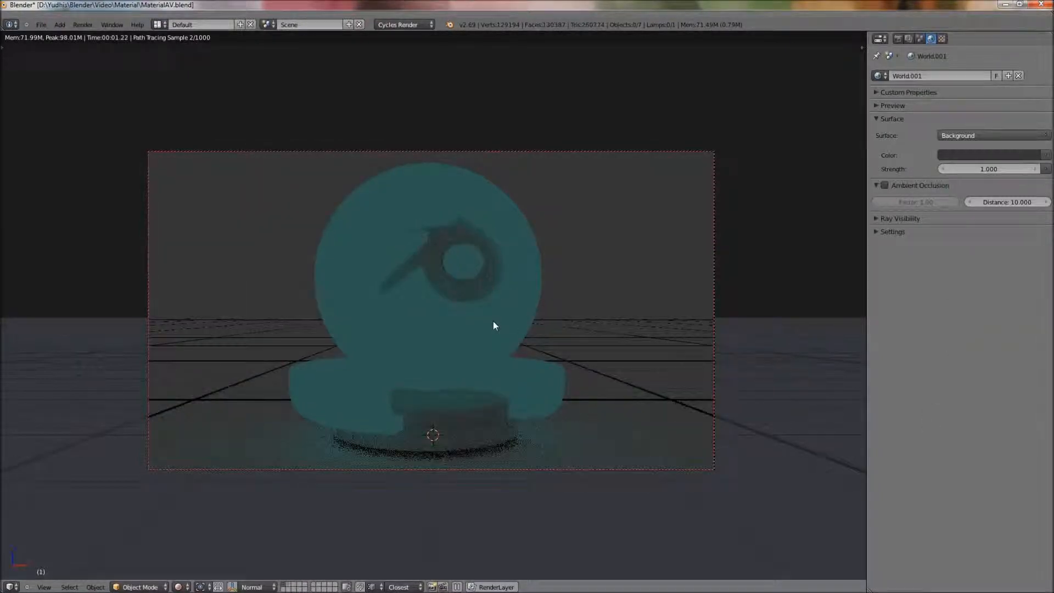
{"action": "left_click", "coordinate": [982, 290]}
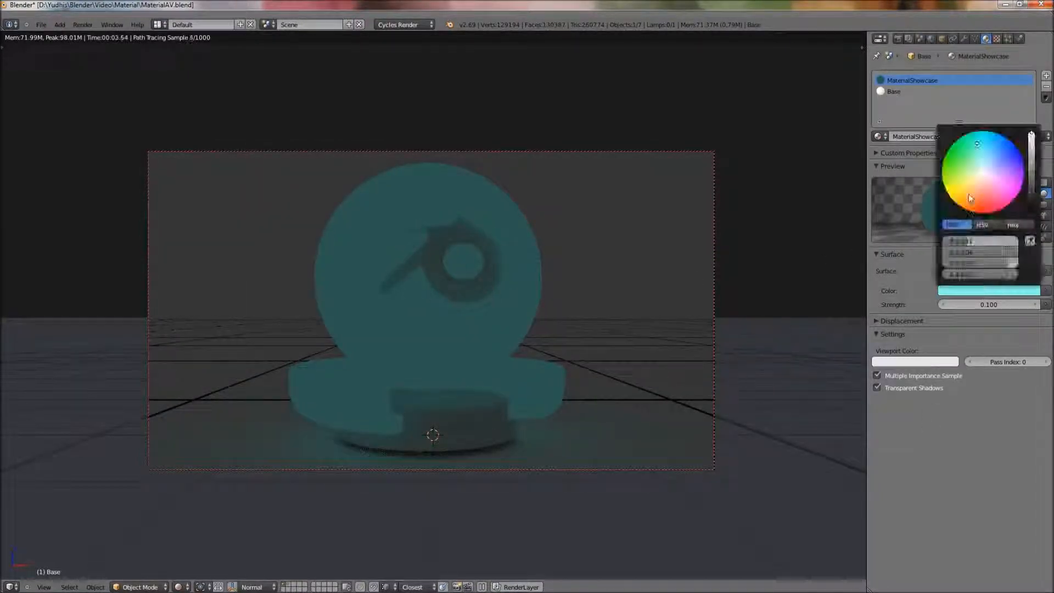
{"action": "left_click", "coordinate": [961, 178]}
{"action": "left_click_drag", "start_coordinate": [961, 177], "coordinate": [984, 200]}
{"action": "left_click", "coordinate": [984, 304]}
{"action": "type", "text": "1"}
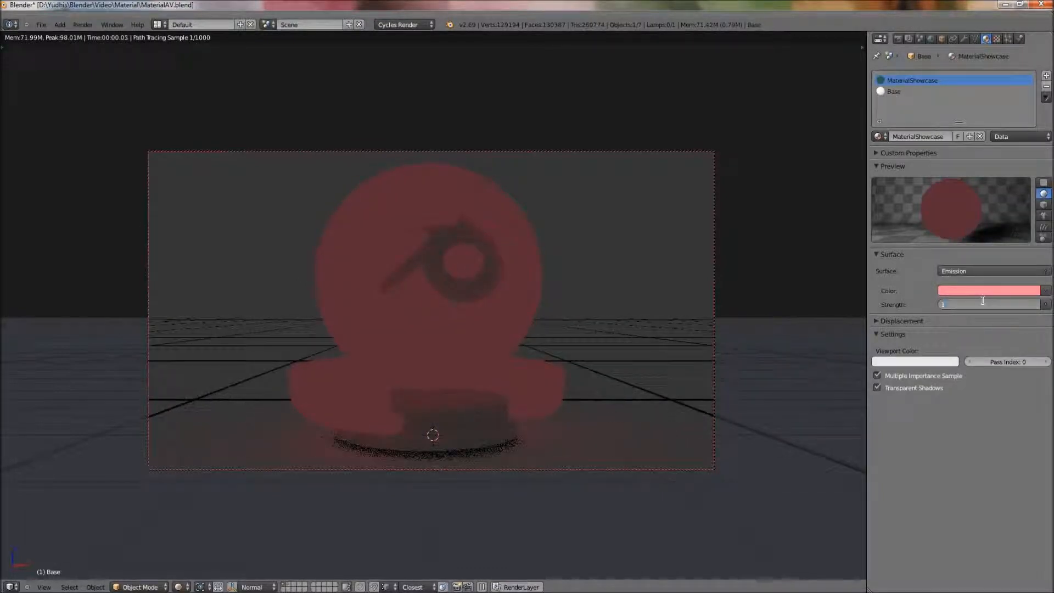
{"action": "key", "text": "Return"}
- Change the model's emission colour to a pale cream and set the emission strength to 5.000
{"action": "left_click", "coordinate": [994, 289]}
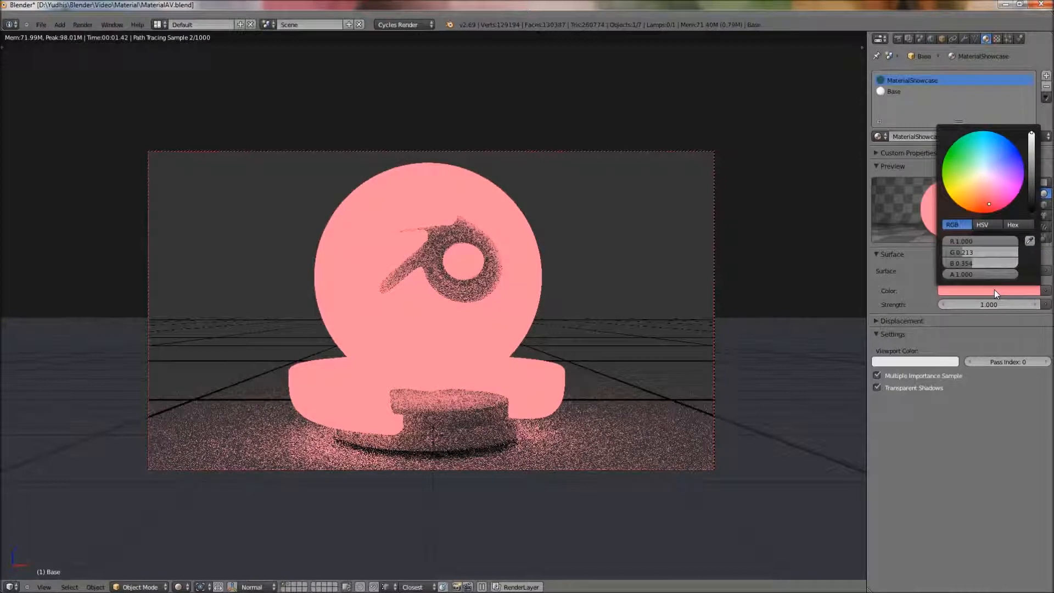
{"action": "left_click", "coordinate": [985, 176]}
{"action": "left_click_drag", "start_coordinate": [984, 177], "coordinate": [972, 179]}
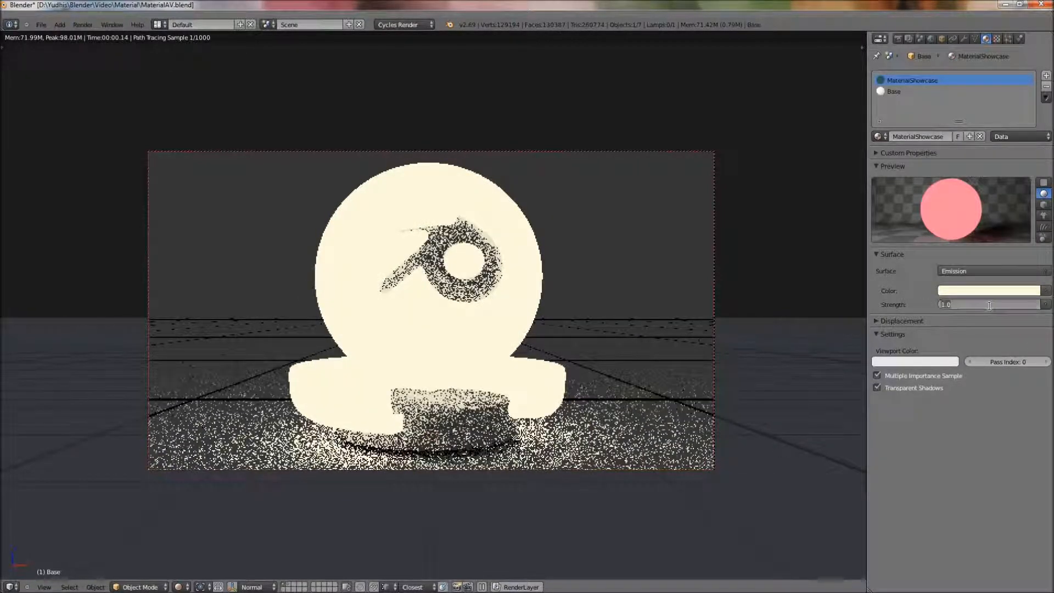
{"action": "type", "text": "5"}
{"action": "key", "text": "Return"}
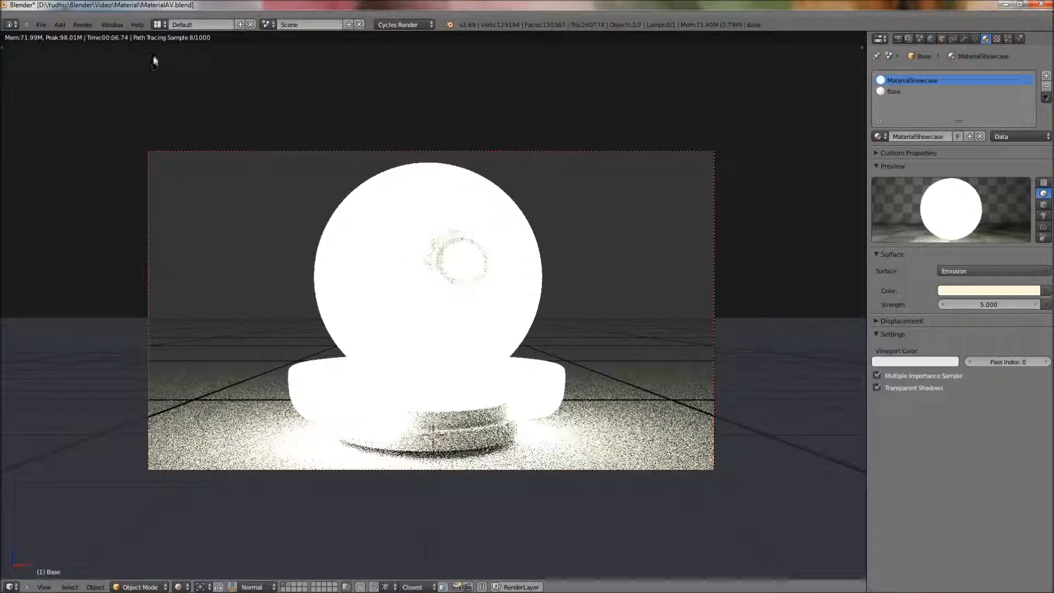
- Check the render and preview sample counts in the scene's sampling settings and return to the model's material
{"action": "left_click", "coordinate": [898, 40]}
{"action": "scroll", "coordinate": [988, 418], "scroll_direction": "down", "scroll_amount": 2}
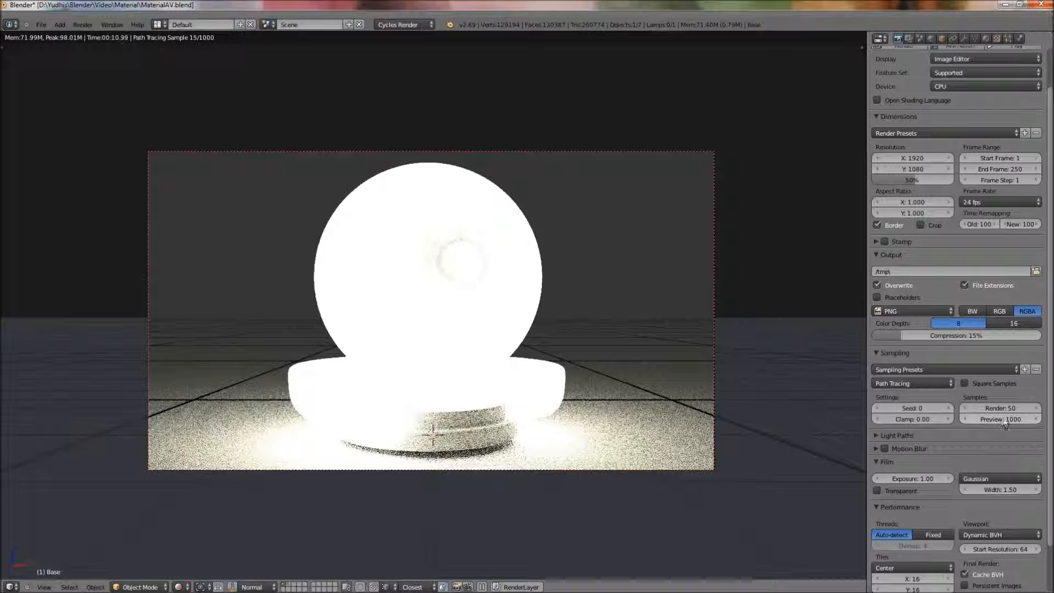
{"action": "left_click", "coordinate": [985, 38]}
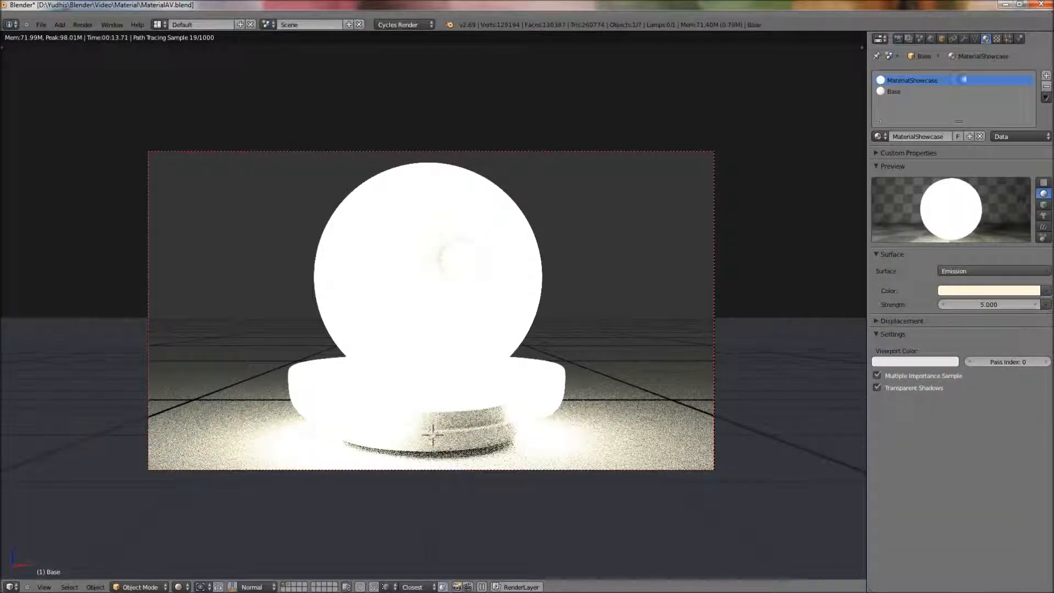
- Set the emission strength to 1.000 and keep Emission as the material's surface shader
{"action": "left_click", "coordinate": [978, 303]}
{"action": "type", "text": "1"}
{"action": "key", "text": "Return"}
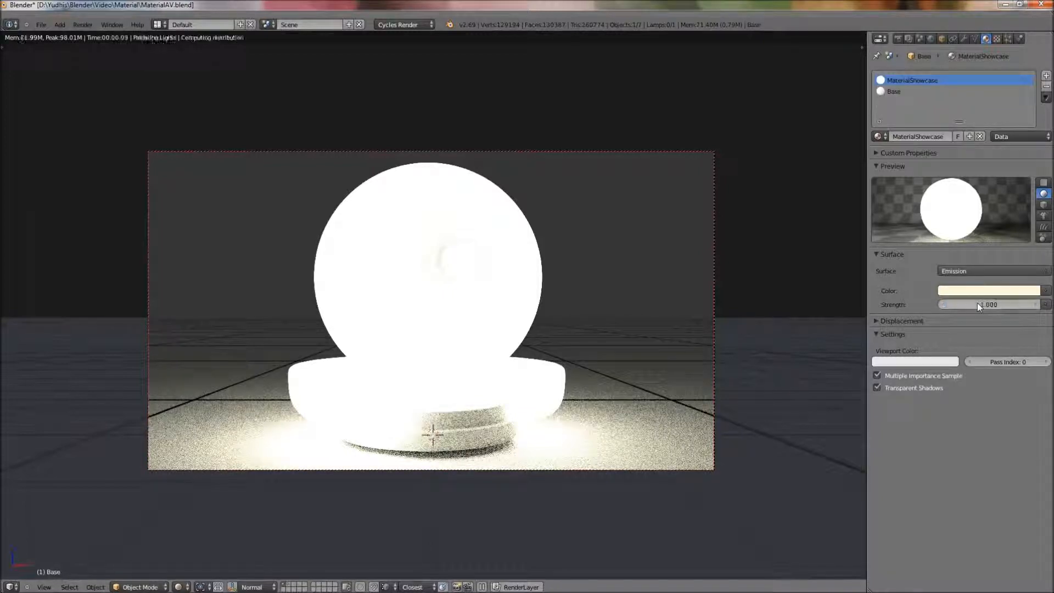
{"action": "left_click", "coordinate": [977, 271]}
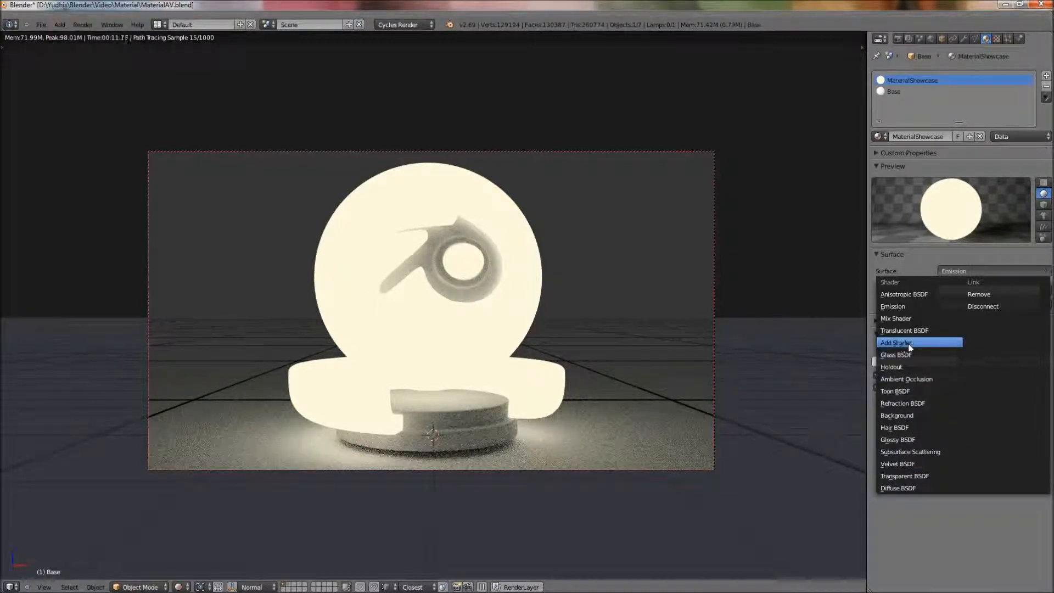
{"action": "left_click", "coordinate": [908, 305]}
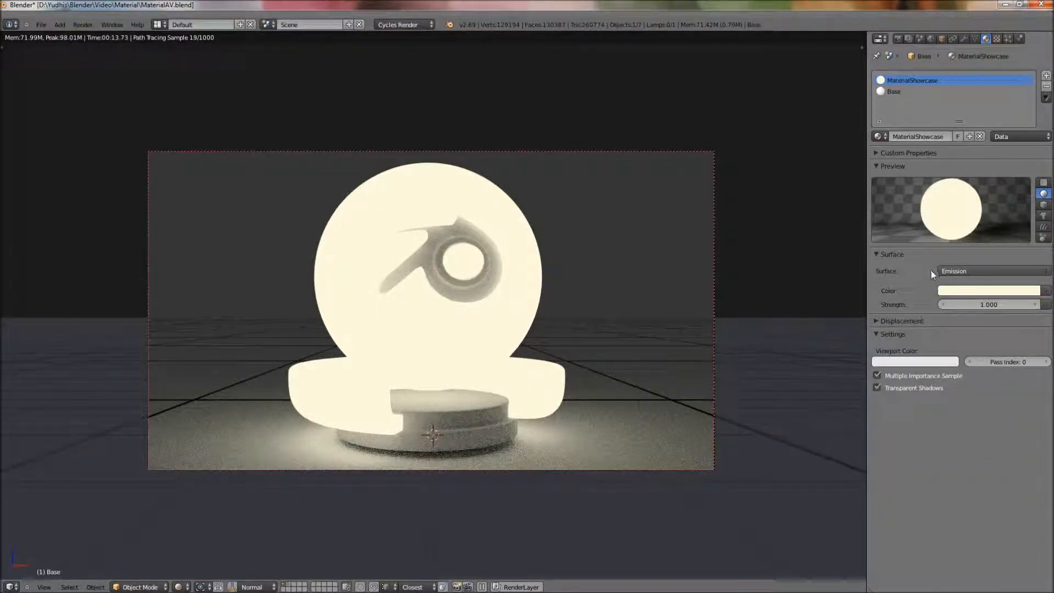
- Switch the material's surface to a Mix Shader that combines a Diffuse BSDF with a Glossy BSDF
{"action": "left_click", "coordinate": [1044, 275]}
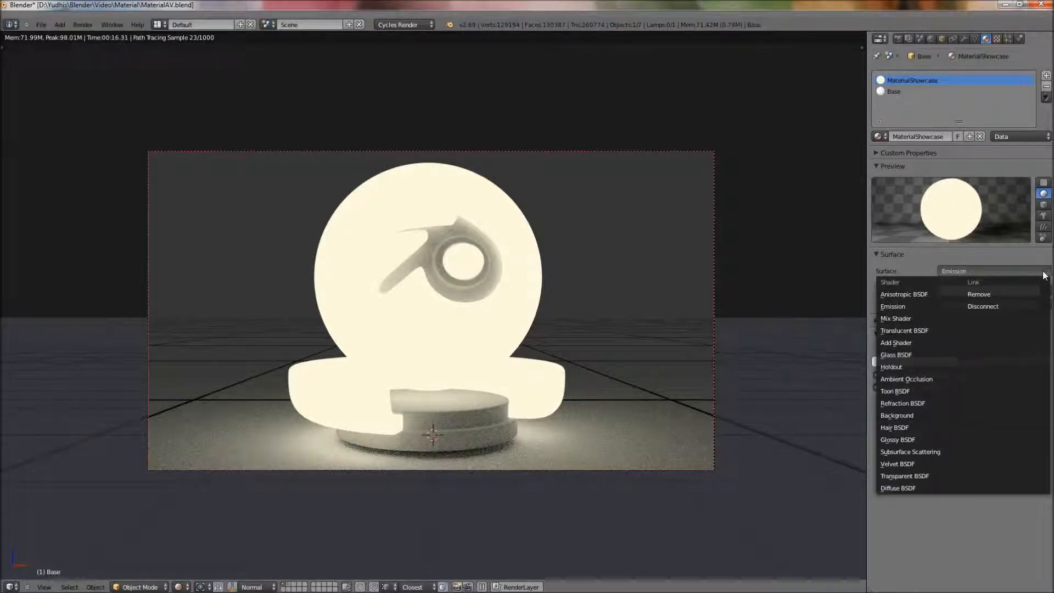
{"action": "left_click", "coordinate": [923, 318]}
{"action": "left_click", "coordinate": [1026, 304]}
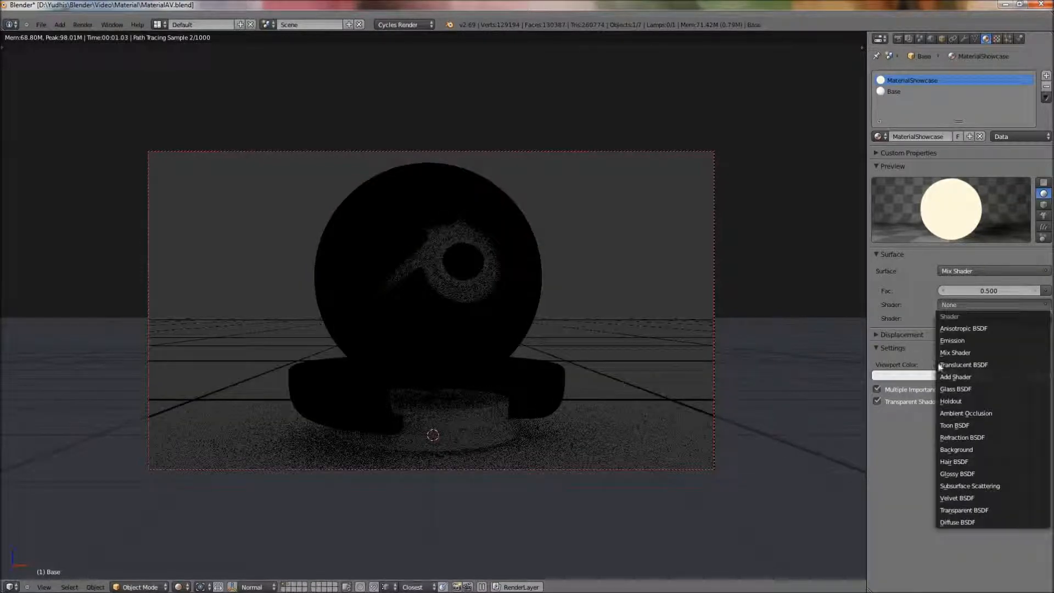
{"action": "left_click", "coordinate": [950, 305]}
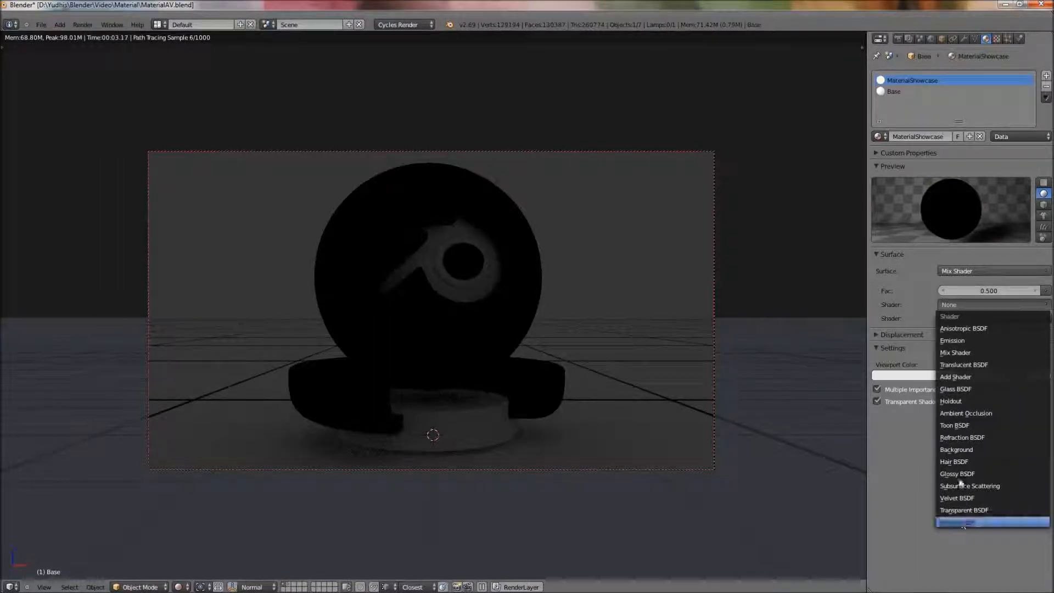
{"action": "left_click", "coordinate": [962, 522]}
{"action": "left_click", "coordinate": [966, 359]}
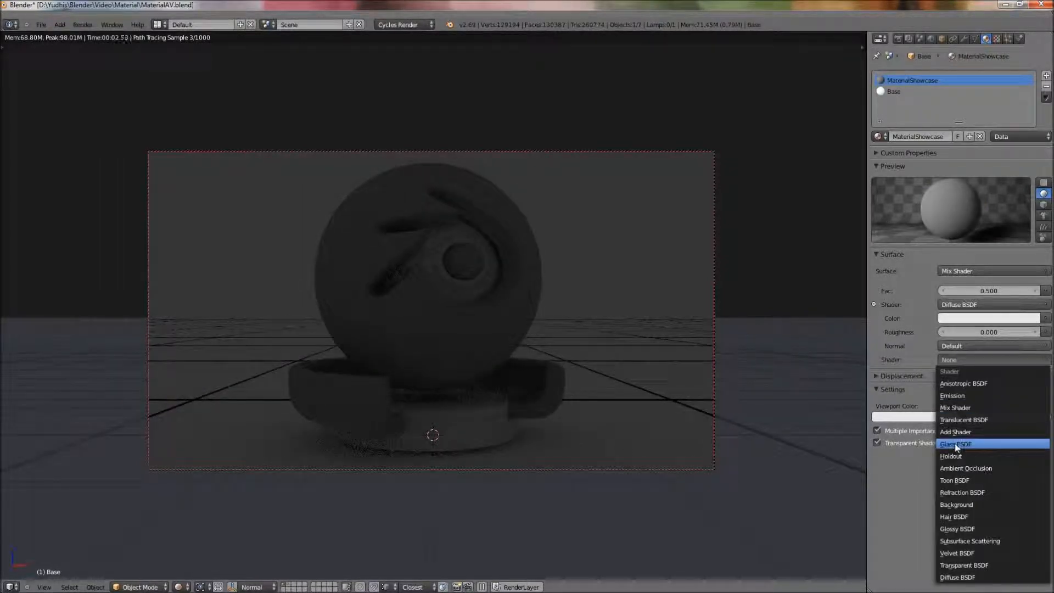
{"action": "left_click", "coordinate": [957, 528]}
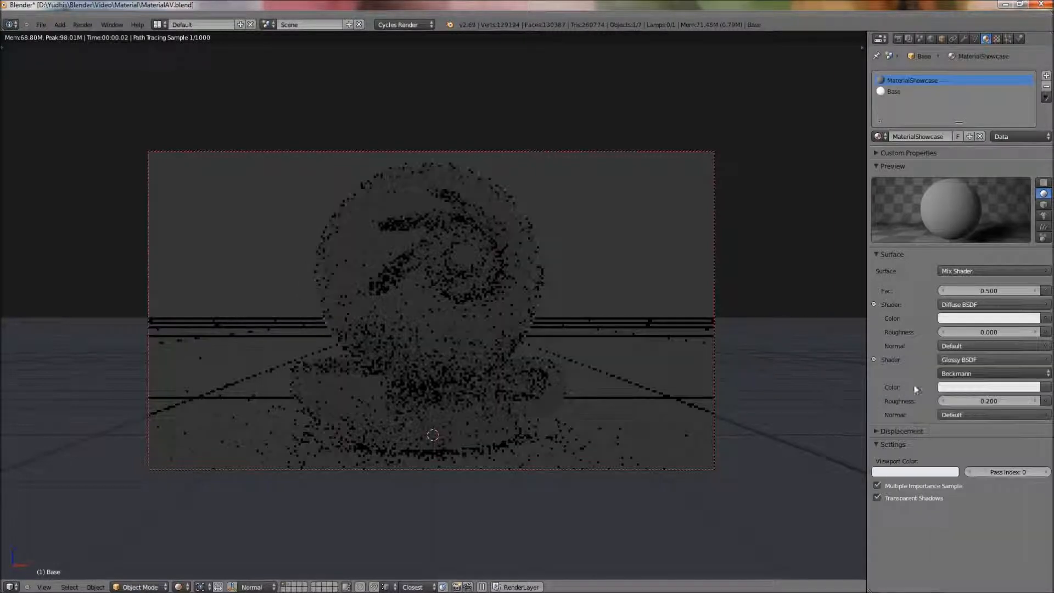
- Colour the mix's Diffuse shader bright blue (RGB 0.000, 0.518, 0.800) and its Glossy shader red
{"action": "left_click", "coordinate": [981, 319]}
{"action": "left_click_drag", "start_coordinate": [974, 200], "coordinate": [998, 161]}
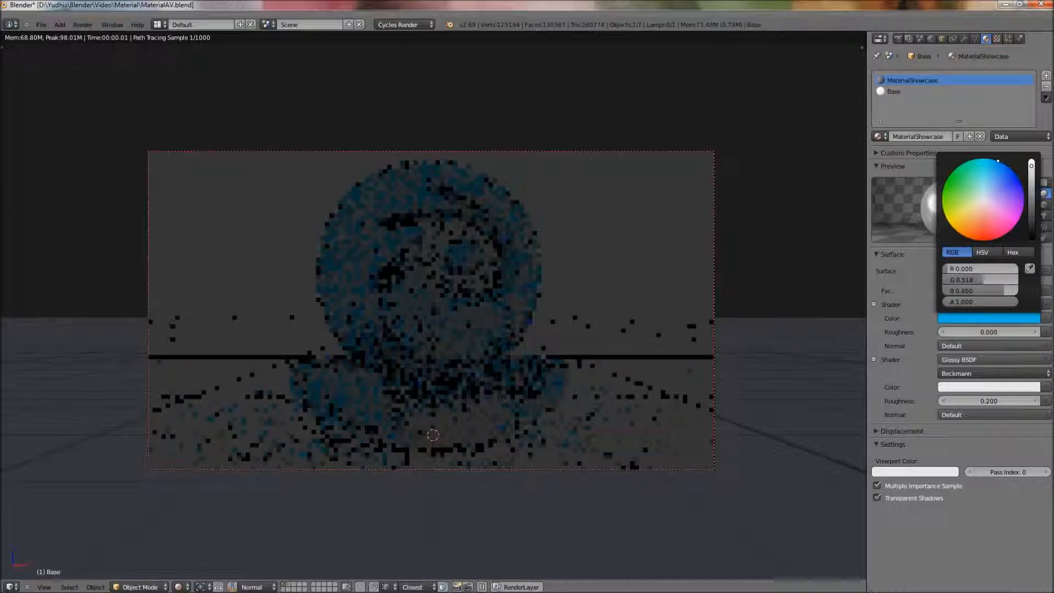
{"action": "left_click", "coordinate": [988, 387]}
{"action": "left_click_drag", "start_coordinate": [985, 281], "coordinate": [985, 302]}
{"action": "left_click", "coordinate": [966, 494]}
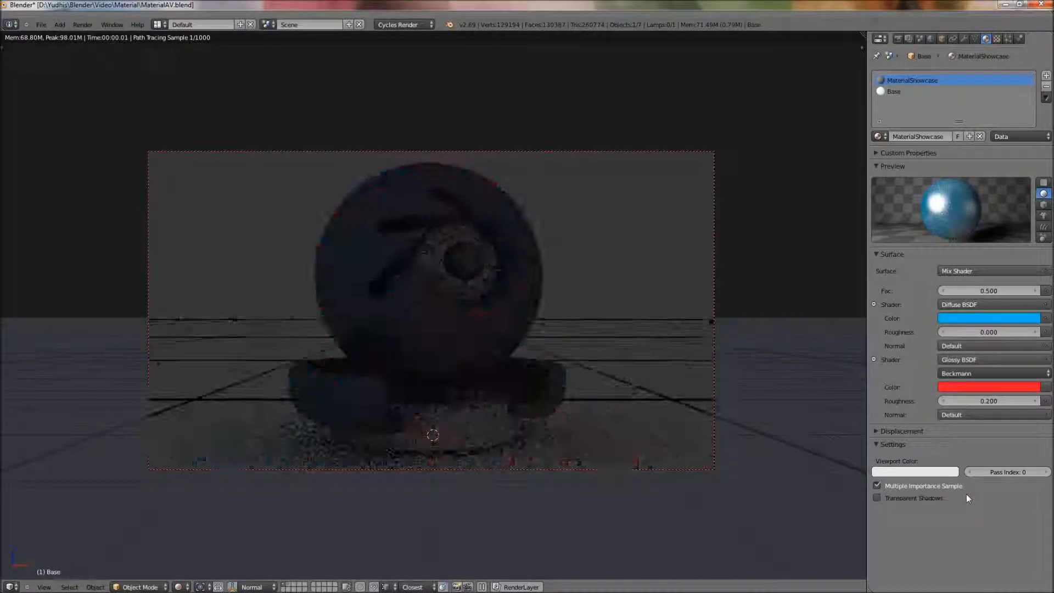